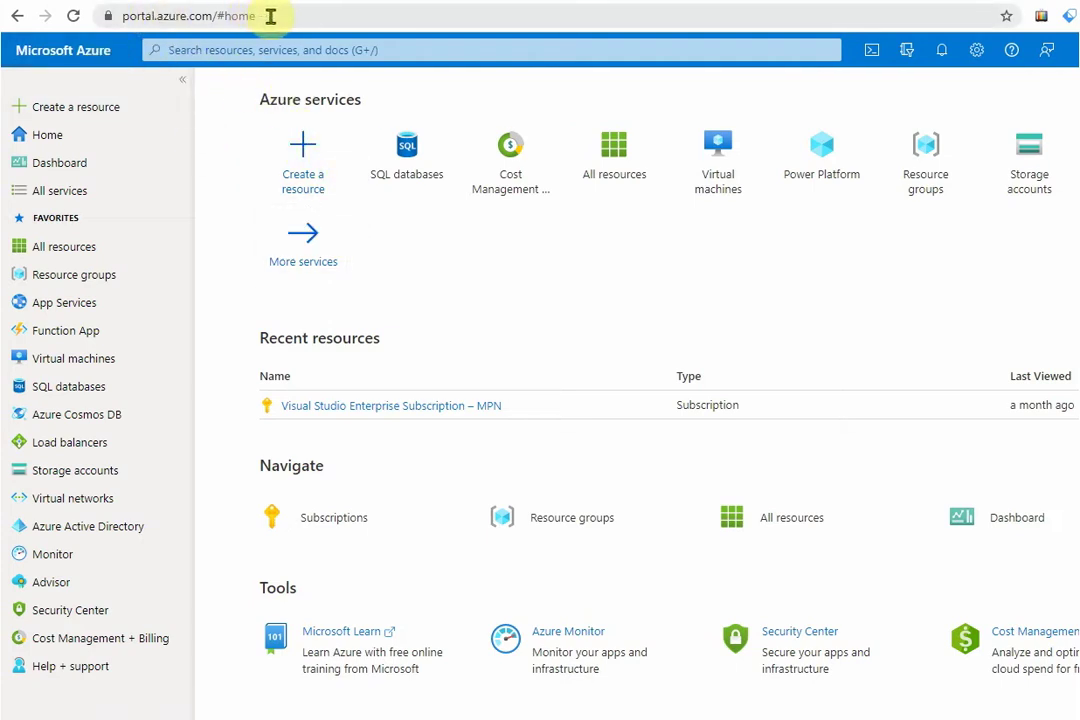
Open the dashboard and bring up the full list of resources from its All resources tile
click(265, 16)
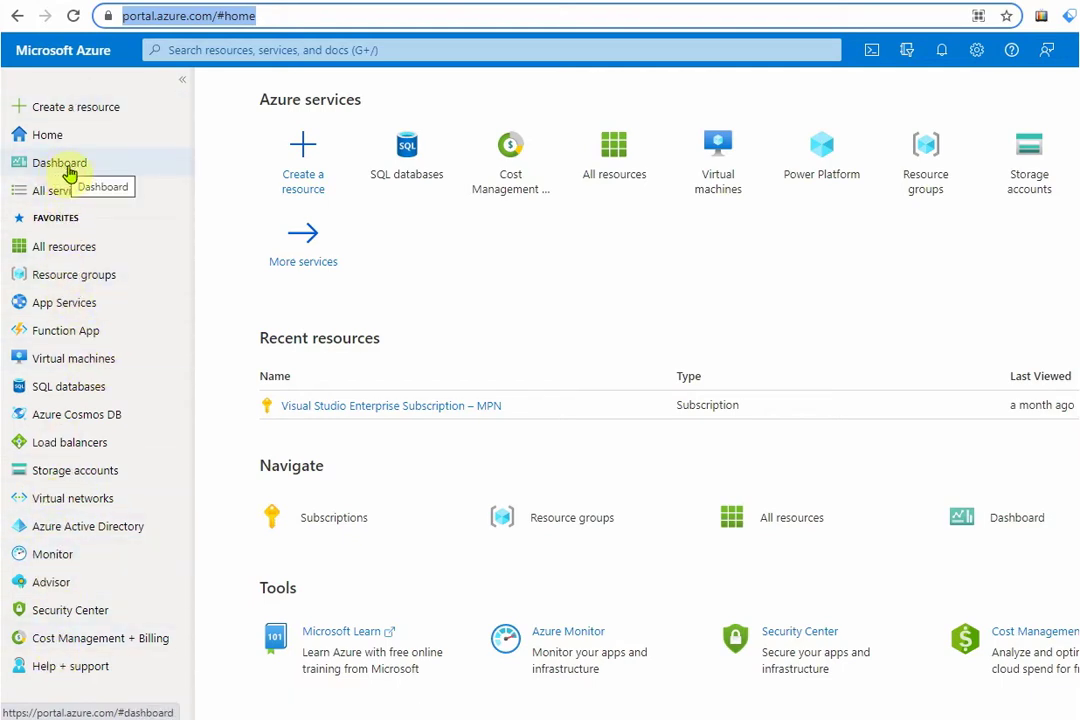
click(52, 172)
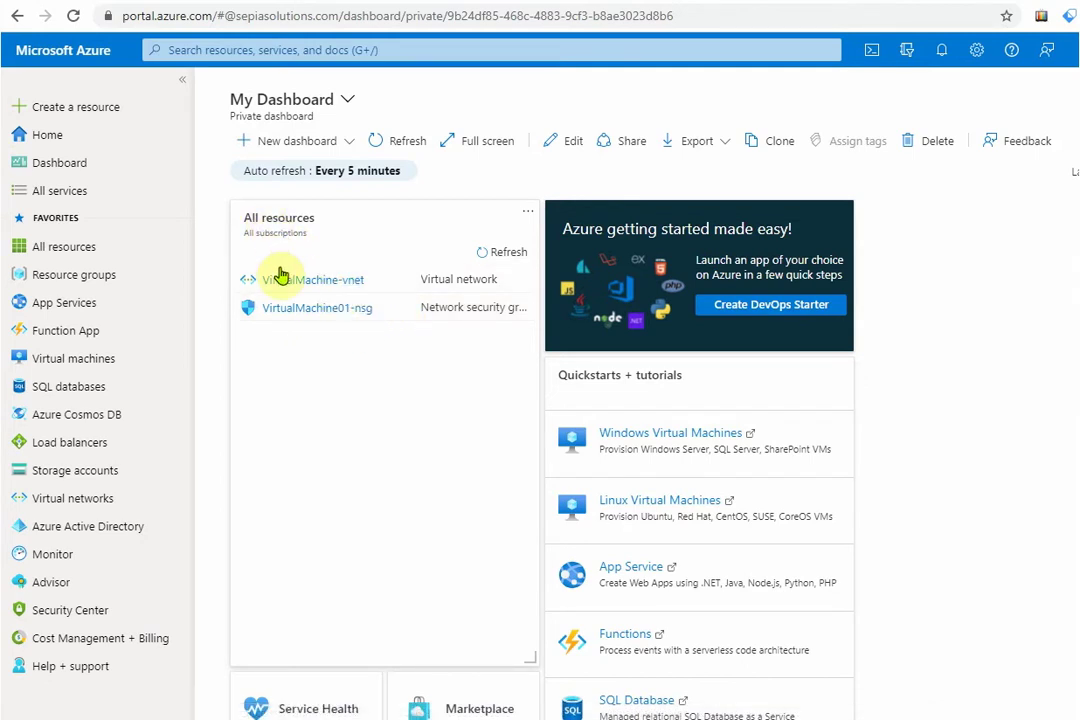
click(257, 146)
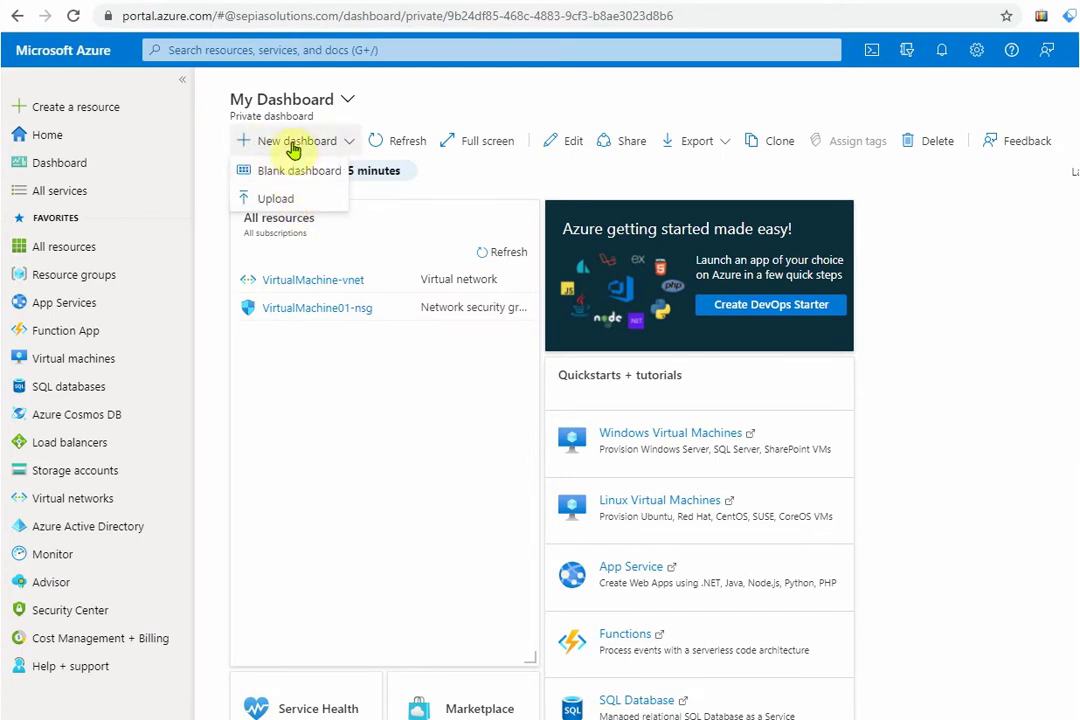
click(372, 326)
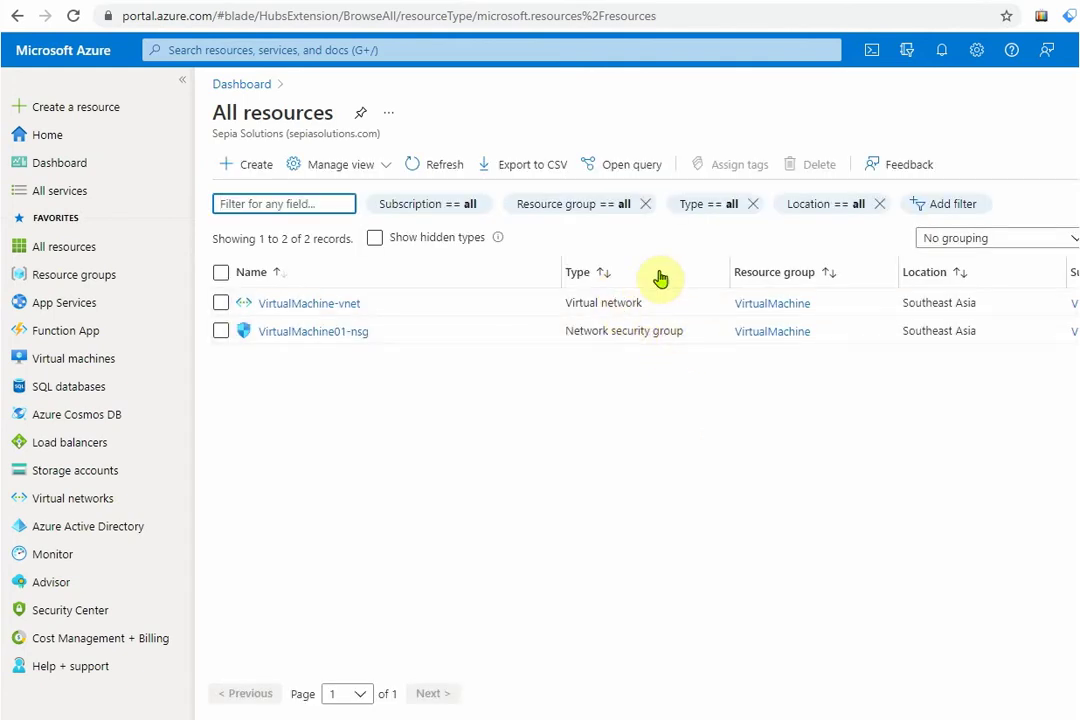
Delete the VirtualMachine-vnet and VirtualMachine01-nsg resources, confirming the deletion with "yes"
click(221, 302)
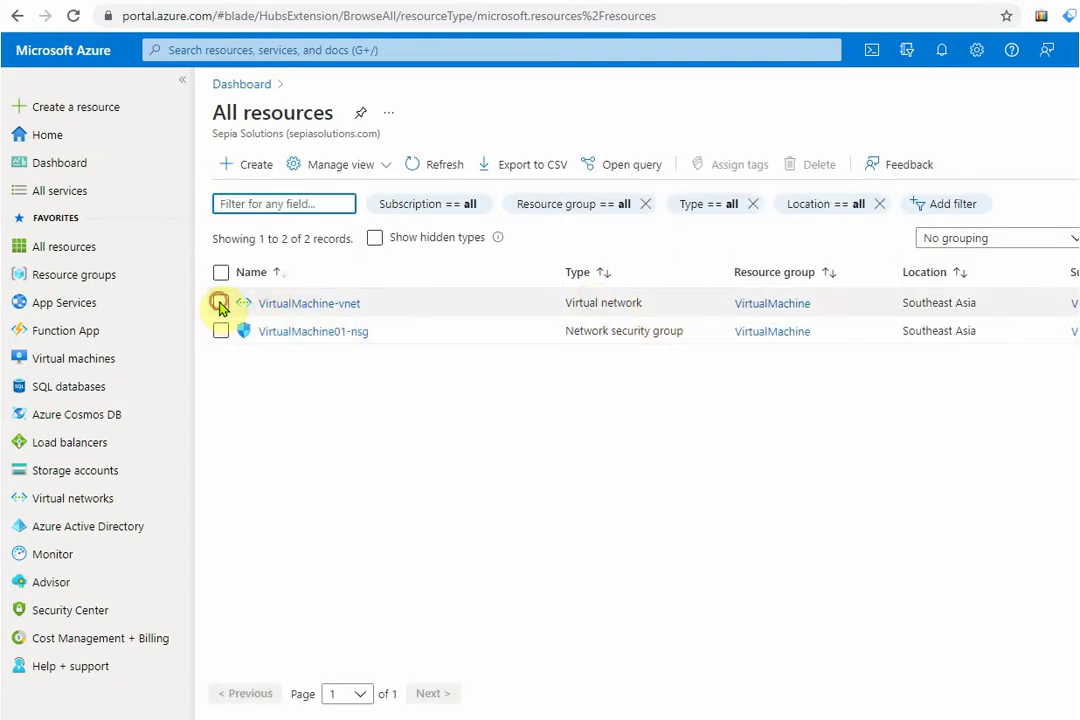
click(221, 333)
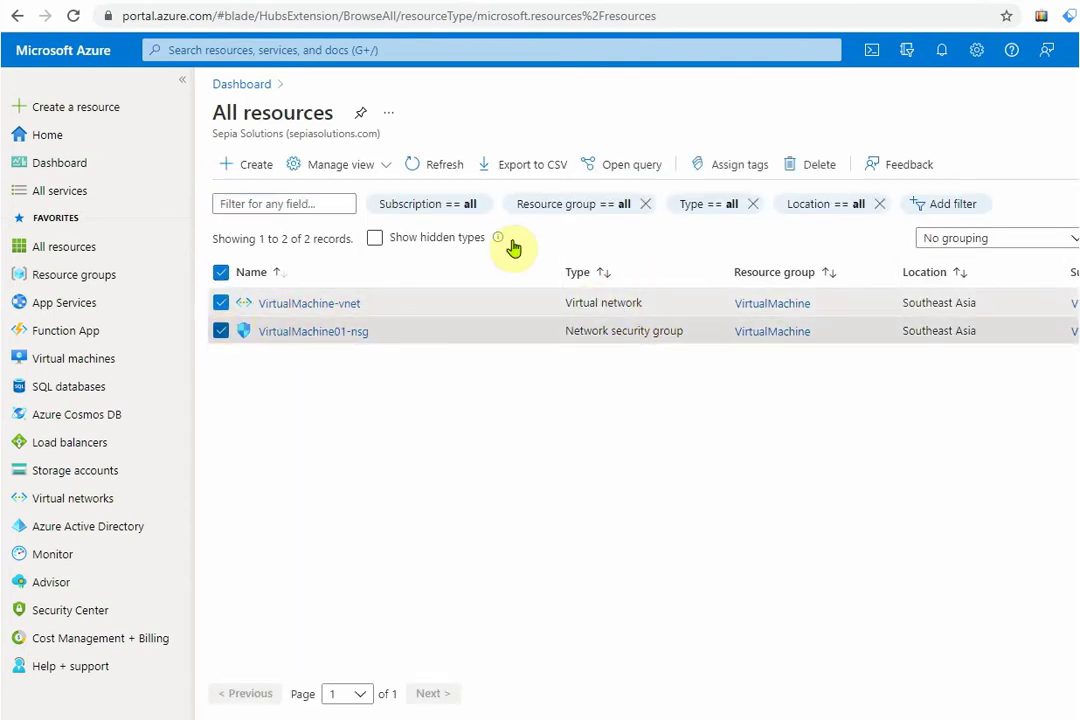
click(817, 170)
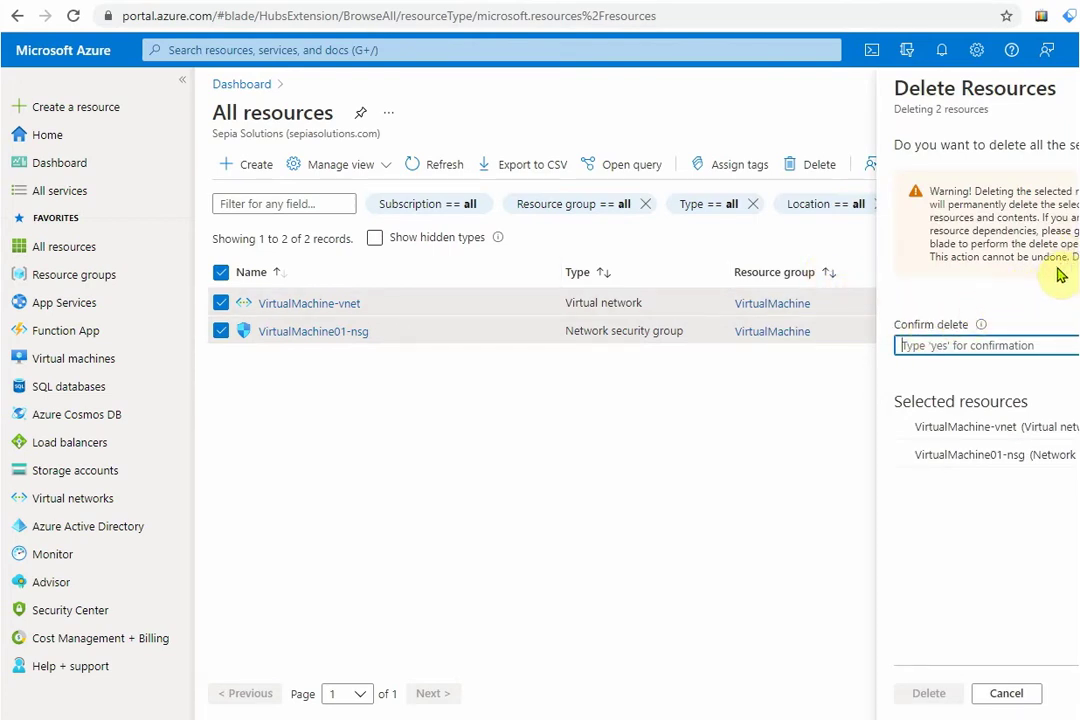
click(957, 347)
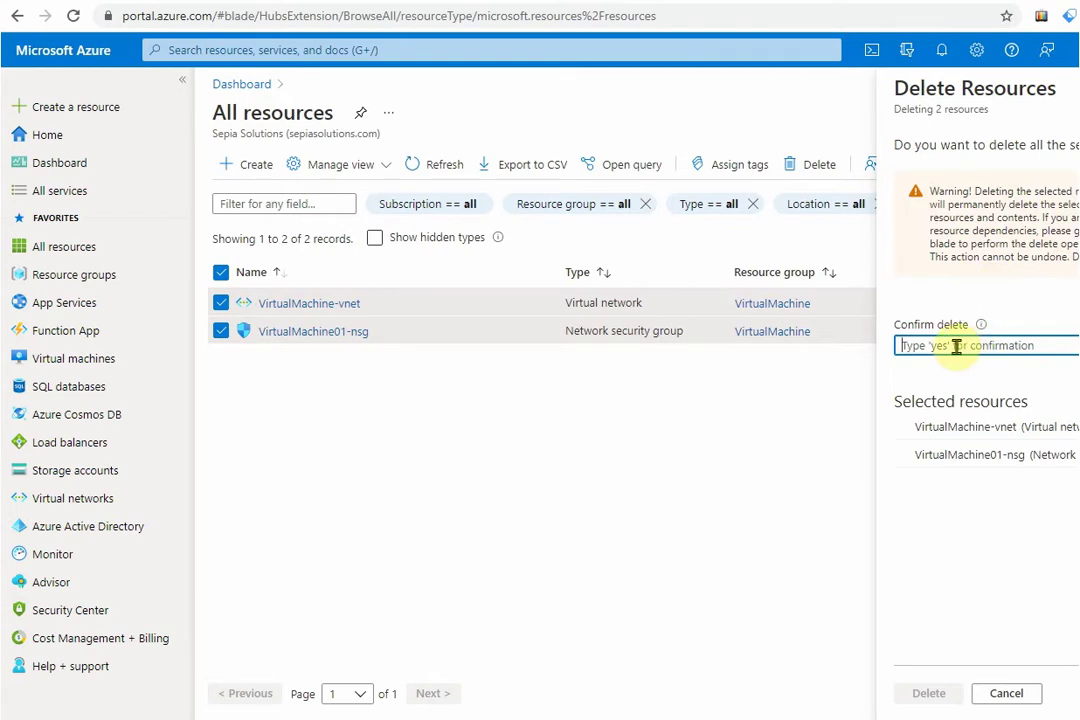
text(yes)
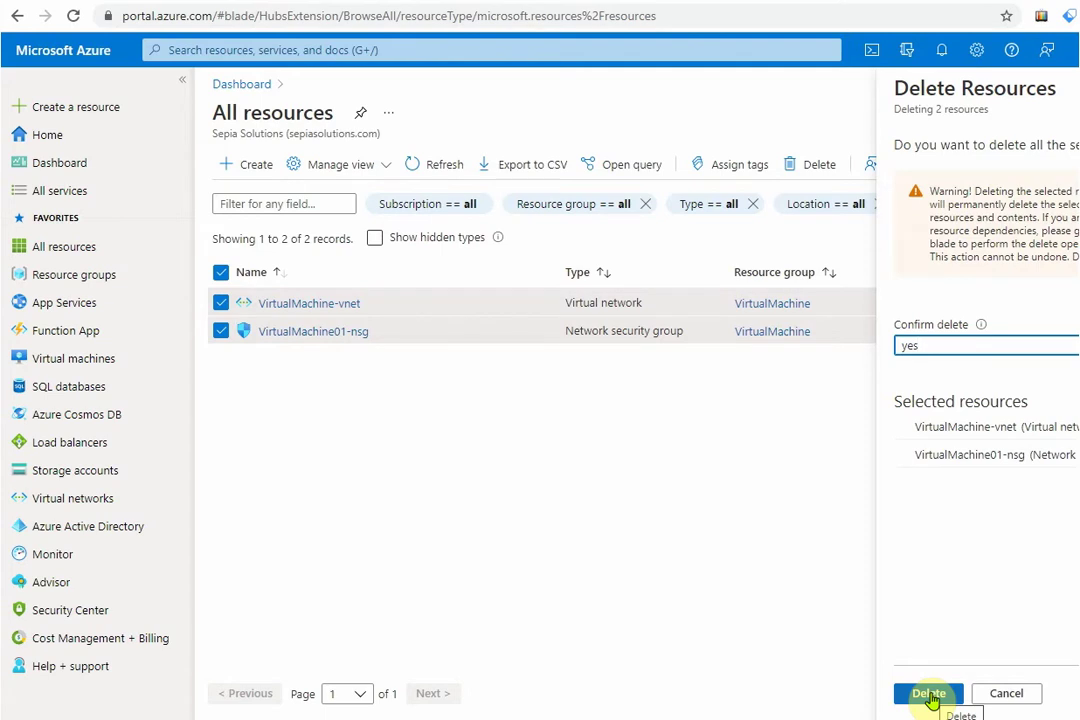
click(928, 694)
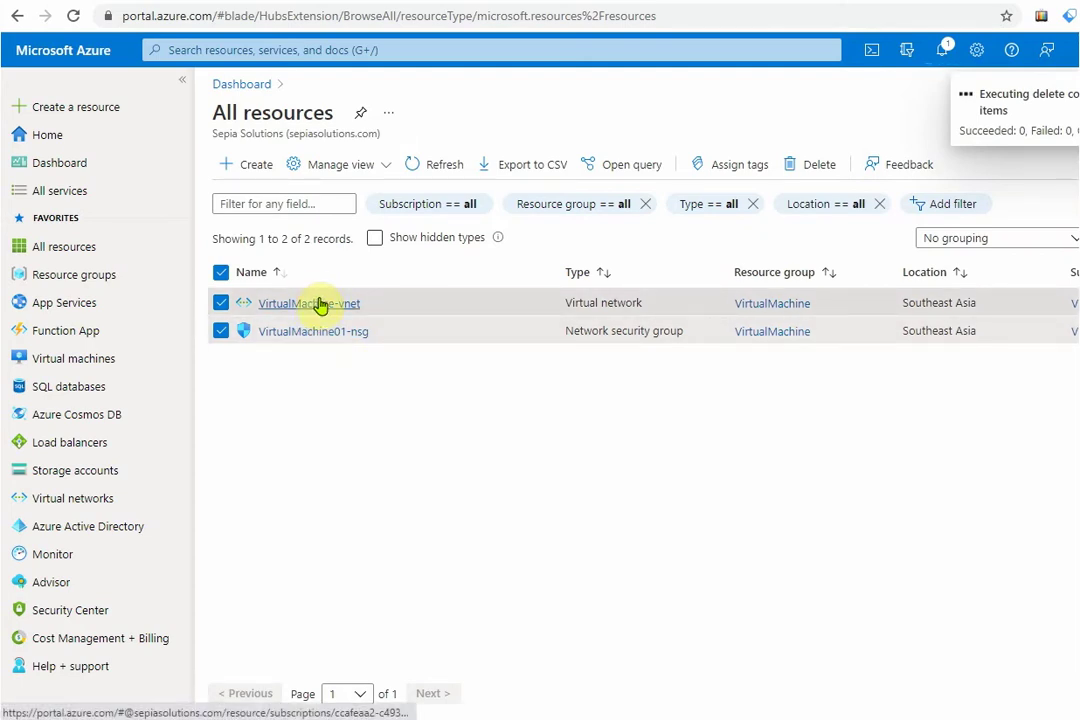
Review all resources and the resource groups, inspecting the first group's overview before returning to the list of groups
mouse_move(320, 305)
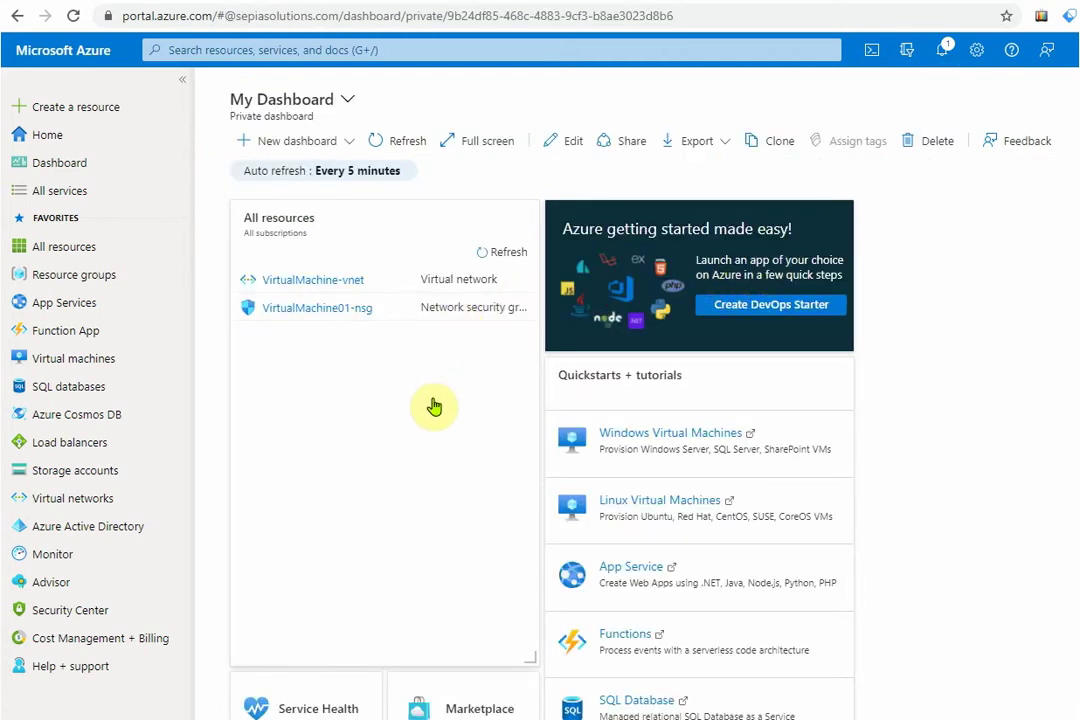
click(68, 246)
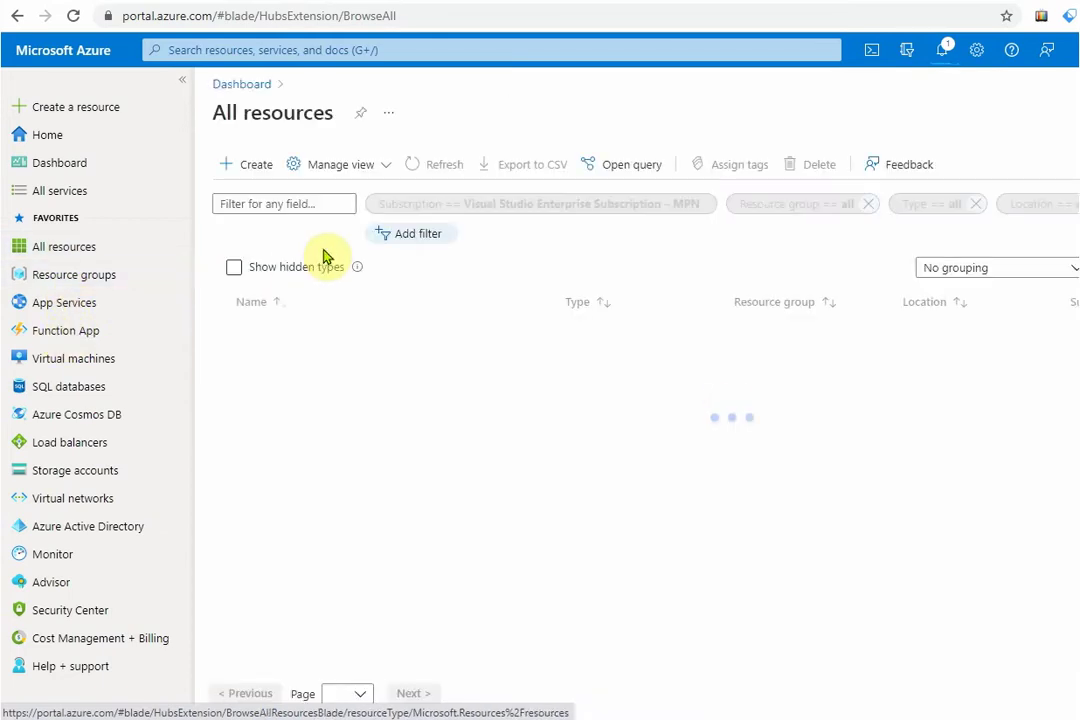
click(64, 284)
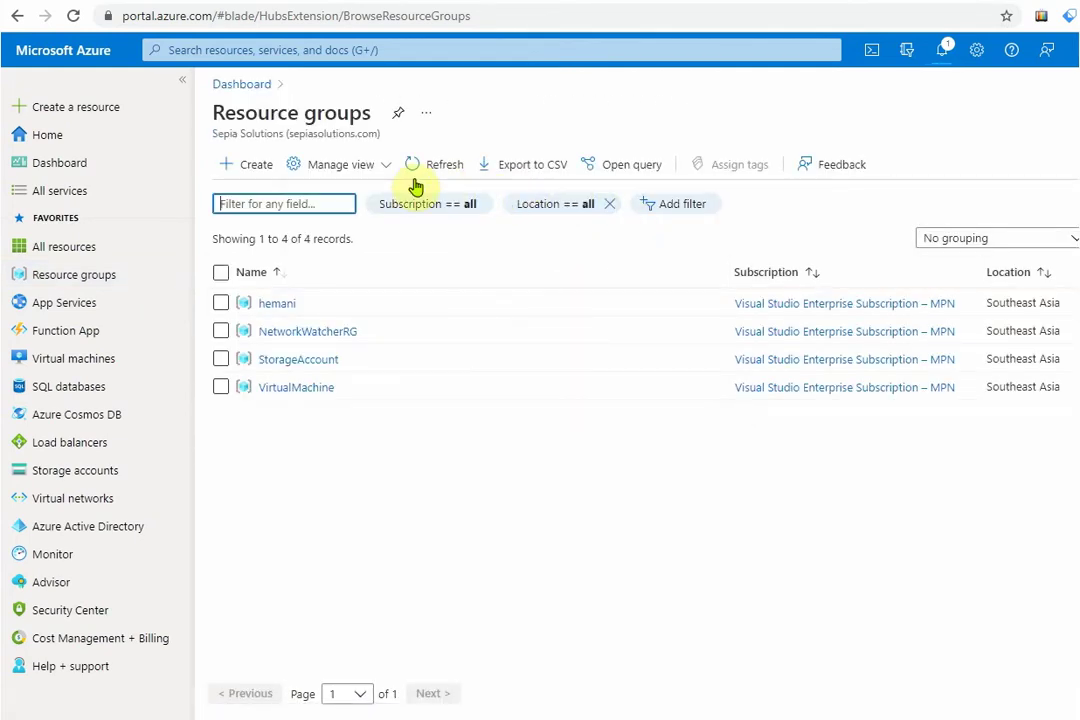
click(275, 311)
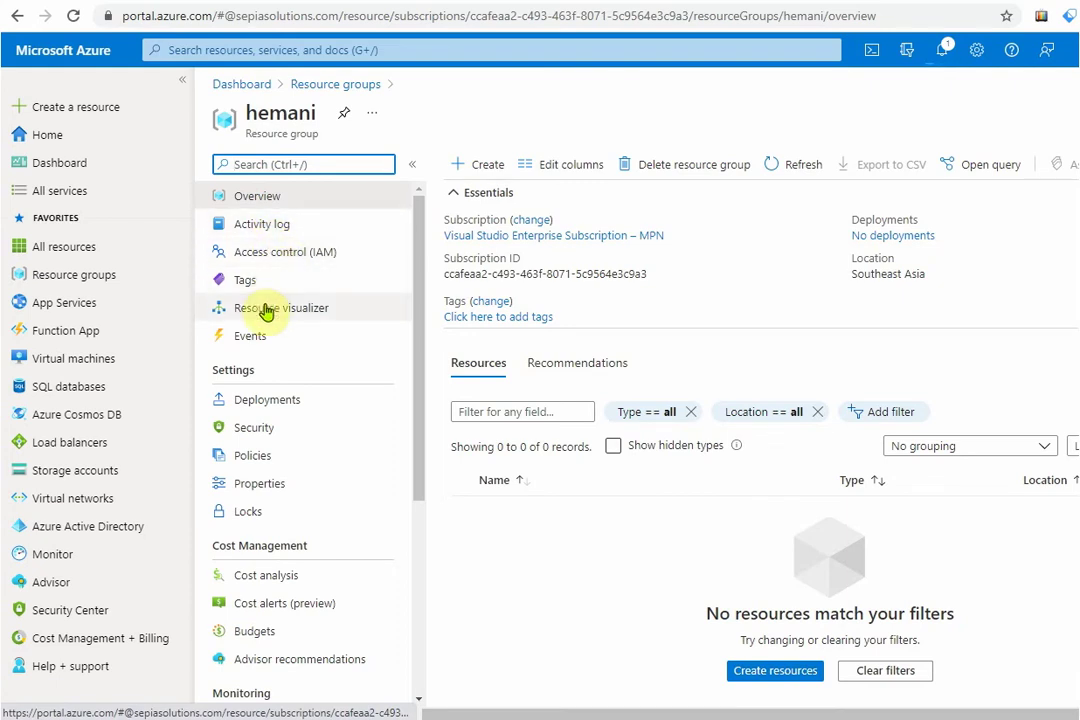
click(298, 88)
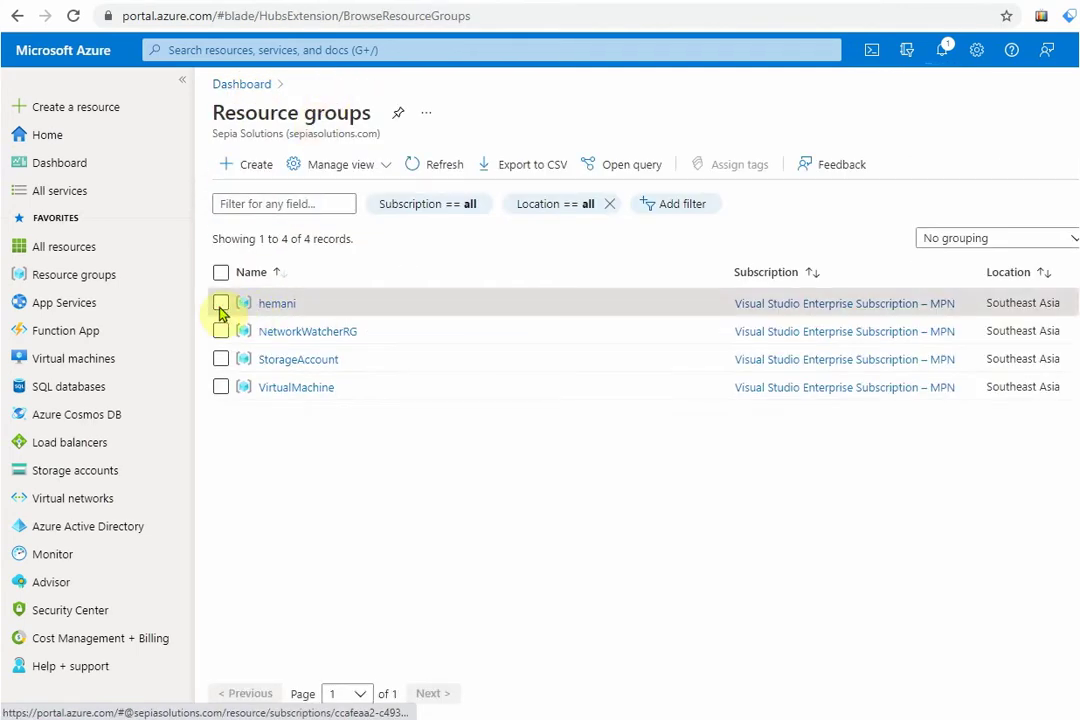
click(221, 303)
click(220, 333)
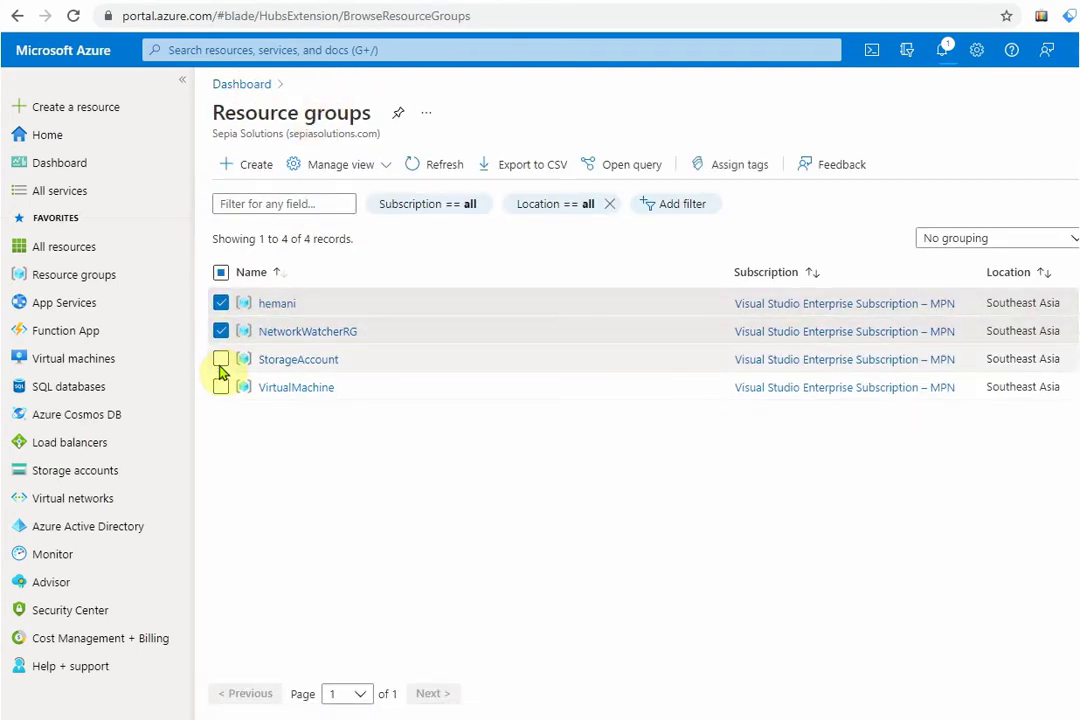
click(220, 359)
click(221, 388)
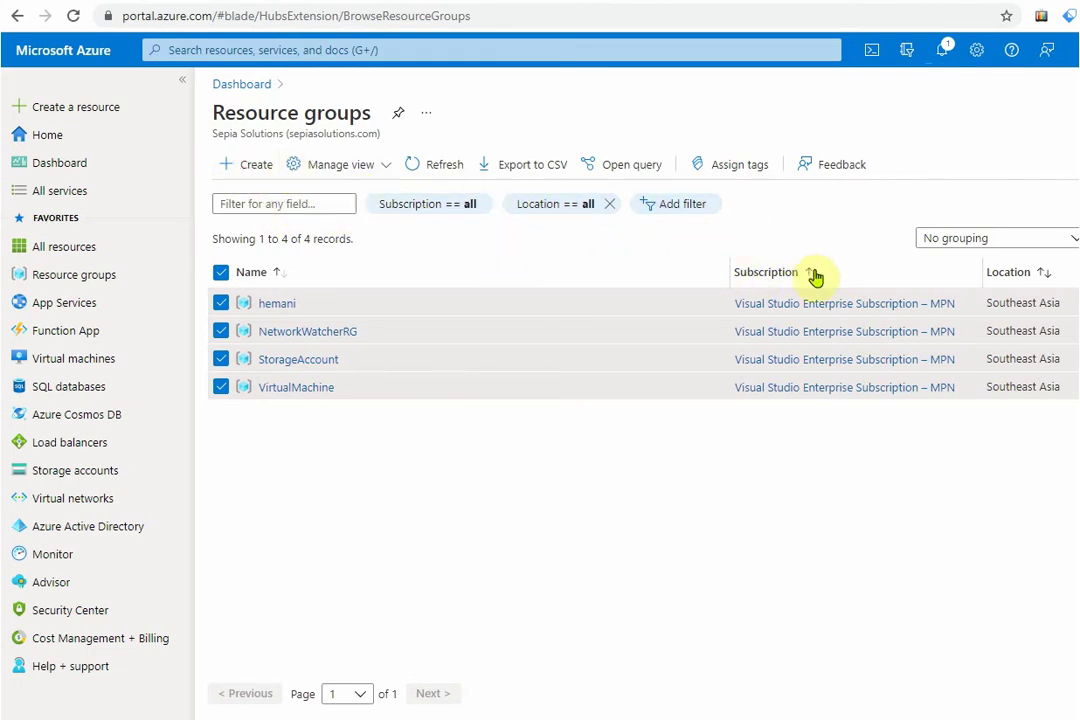
right_click(275, 306)
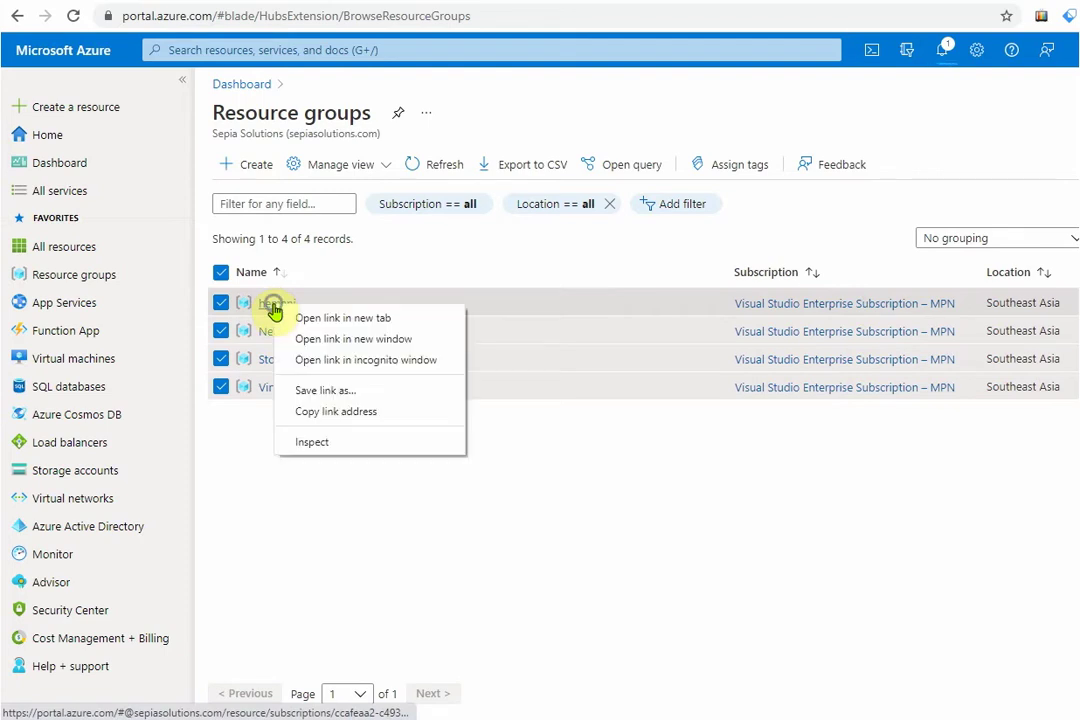
click(385, 502)
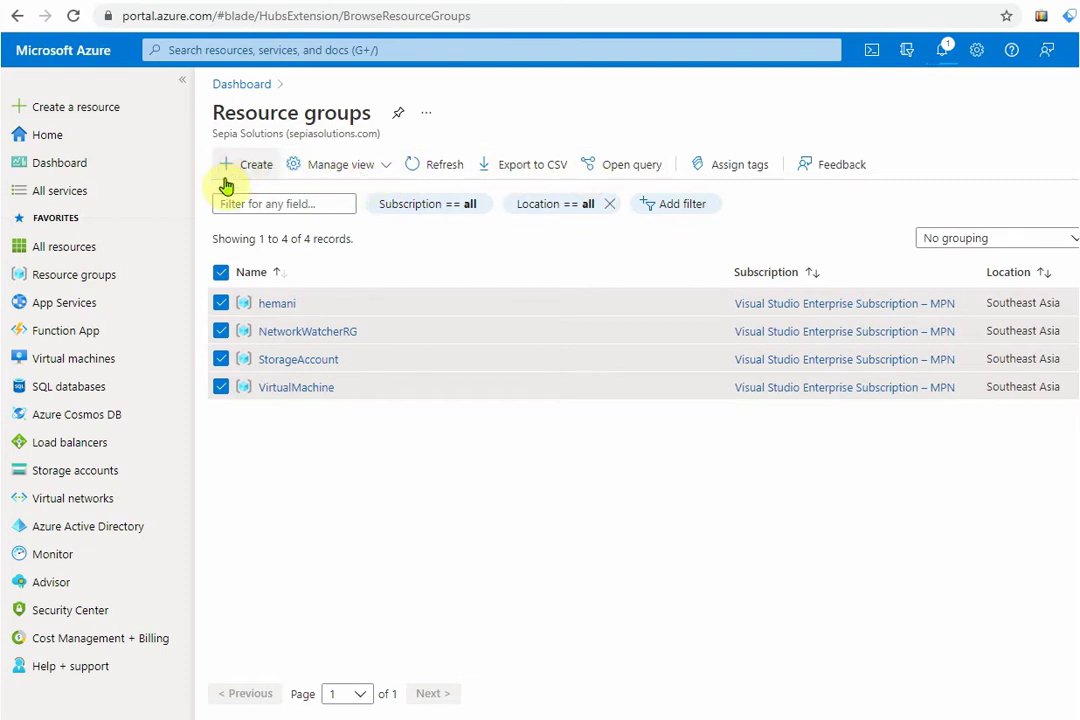
click(222, 273)
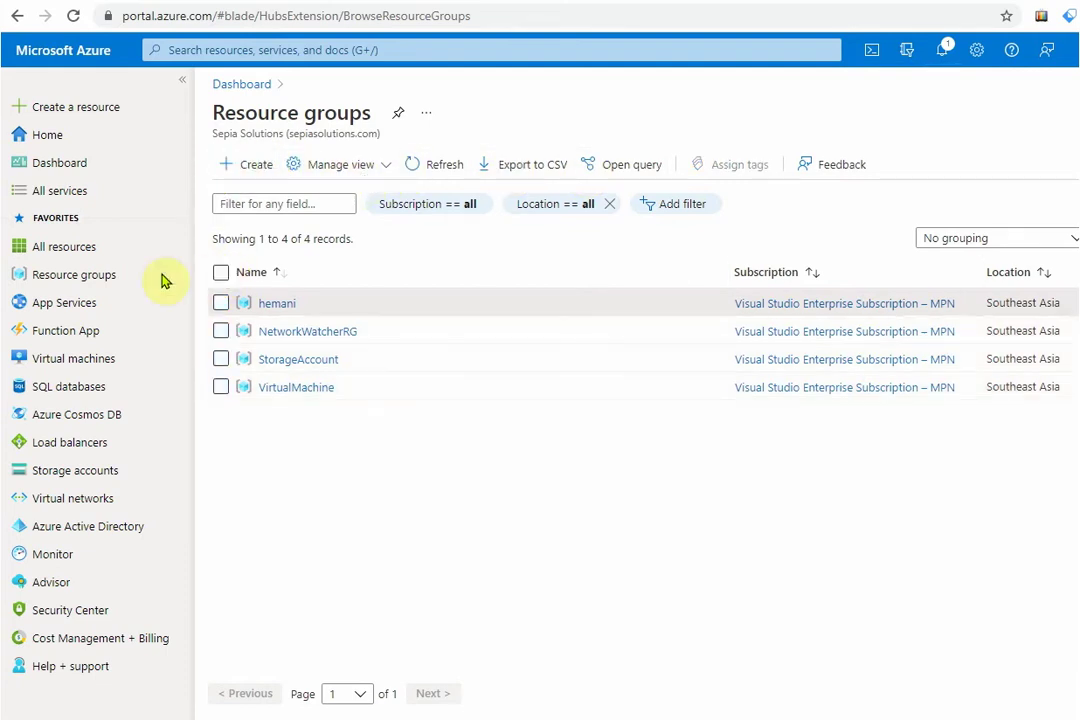
Start creating a web app in App Services and search the existing resource groups for "test resource"
click(82, 312)
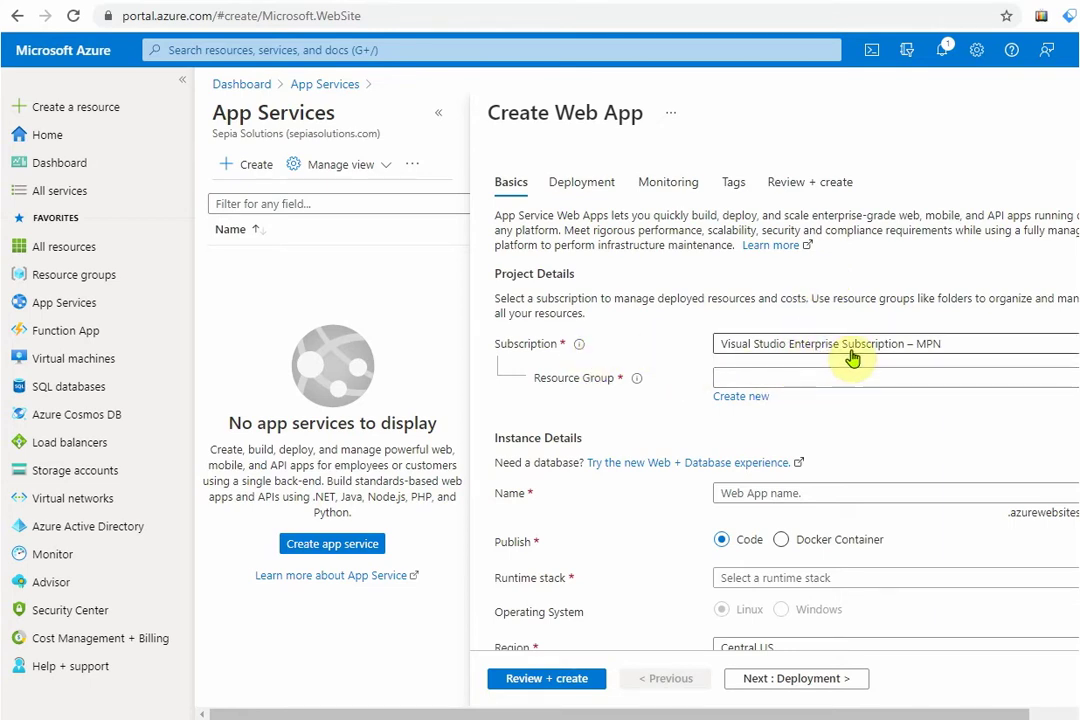
click(812, 378)
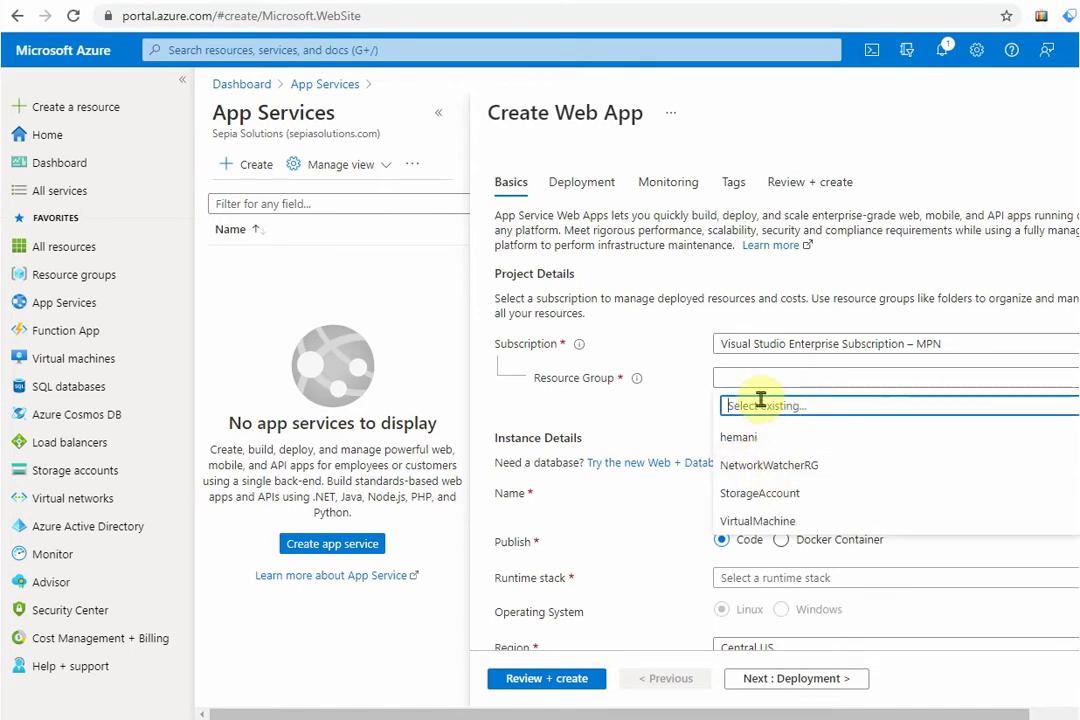
text(test)
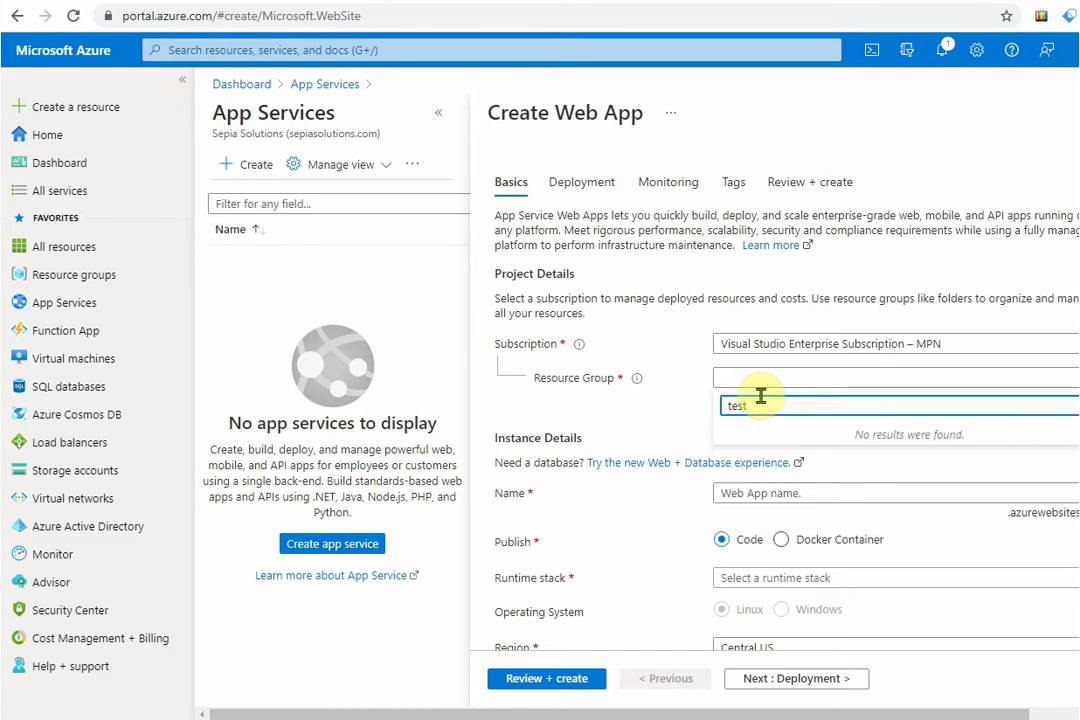
text(rewsource)
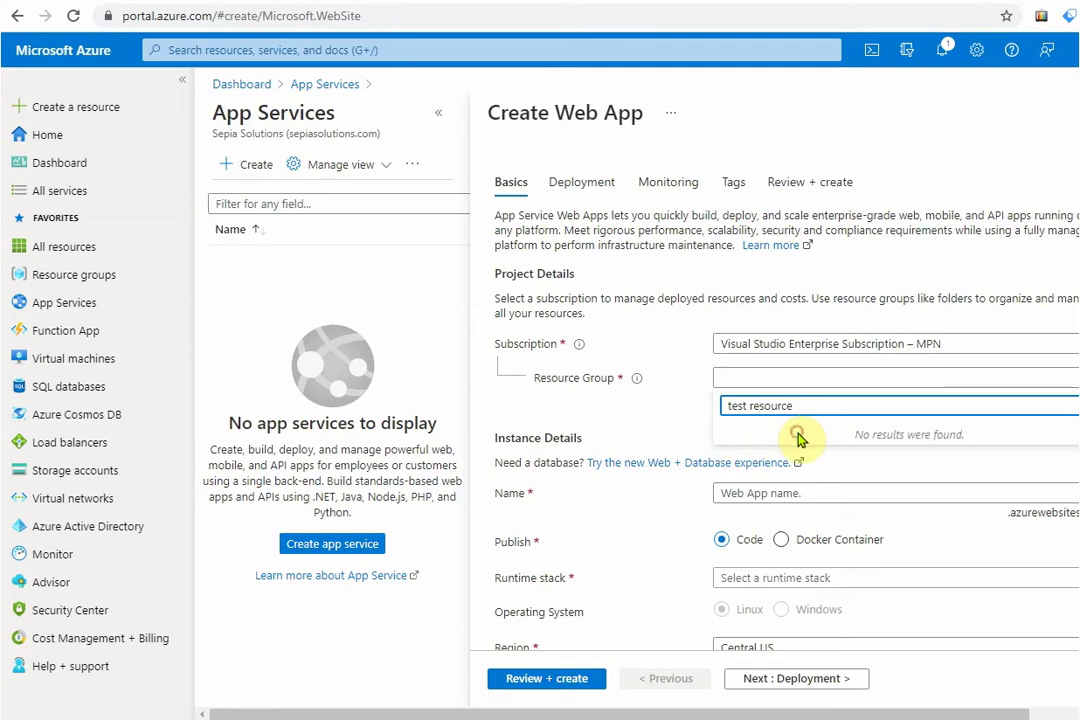
click(645, 405)
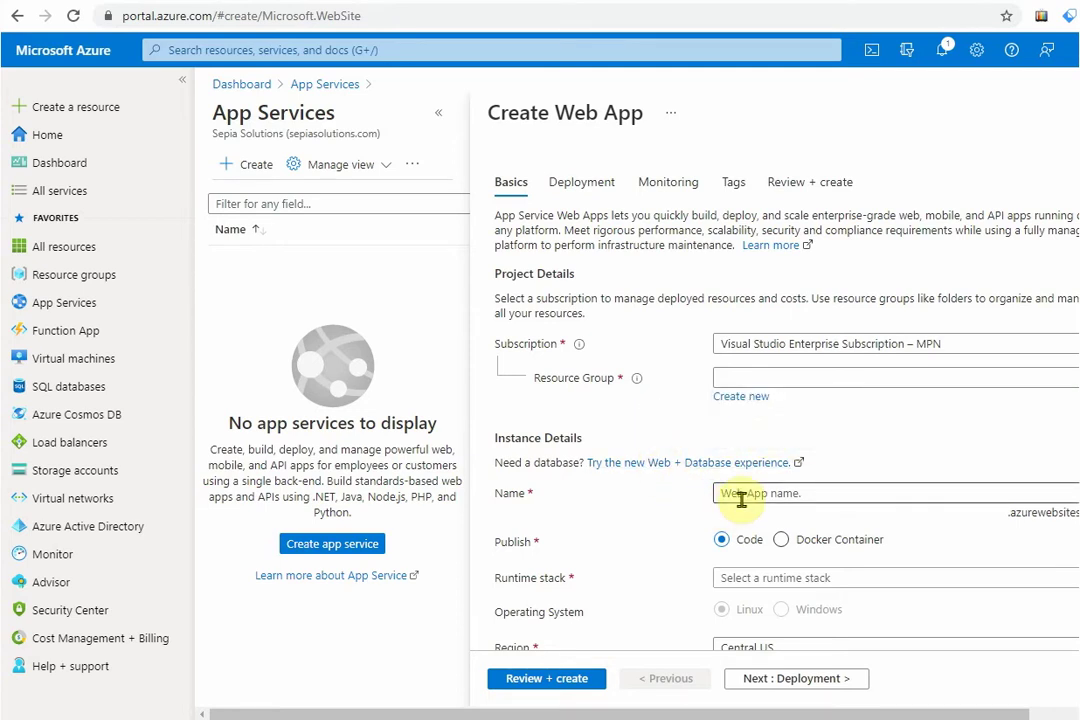
Enter "webapplication.azureweb.net" as the web app's name
click(773, 493)
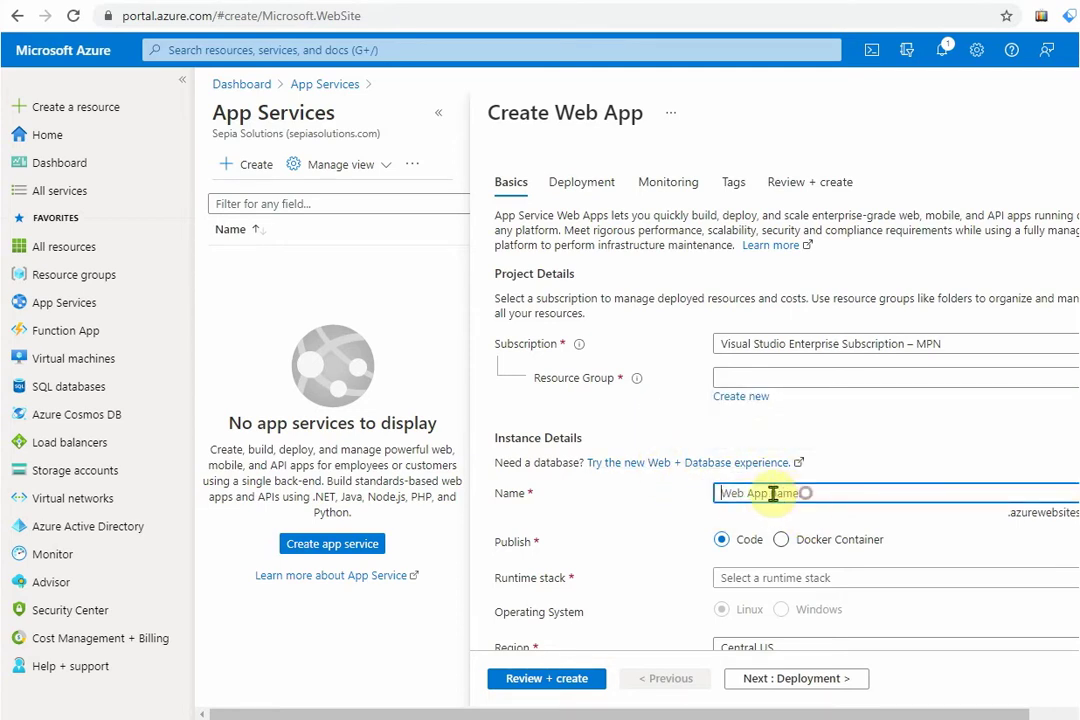
text(we)
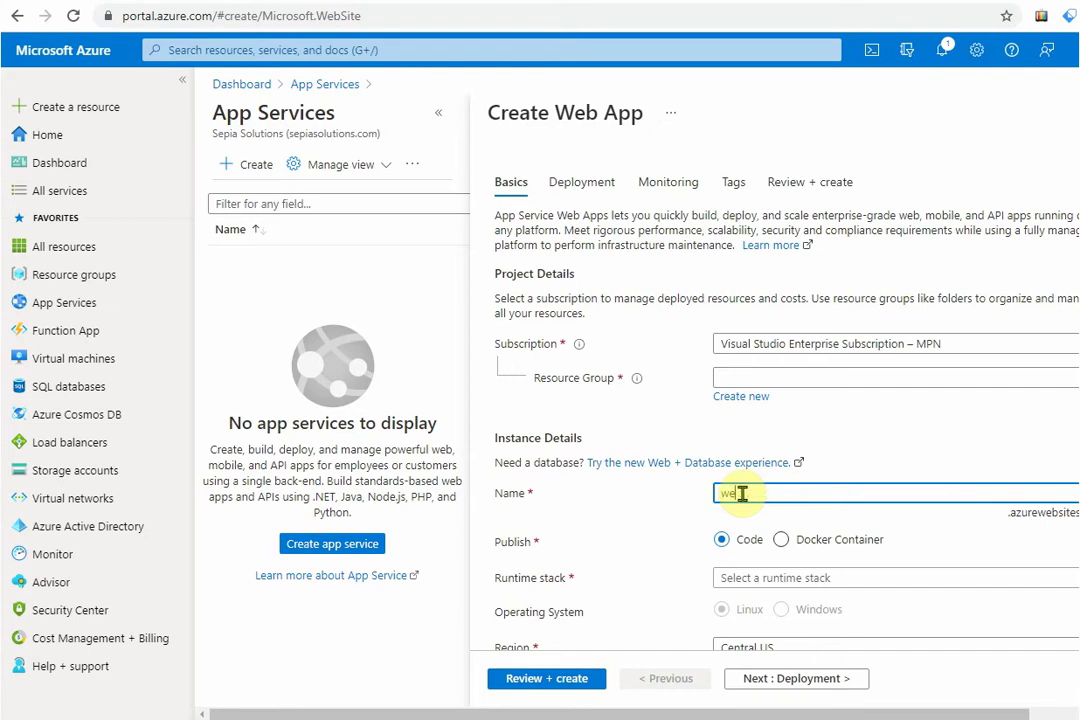
text(b applicat)
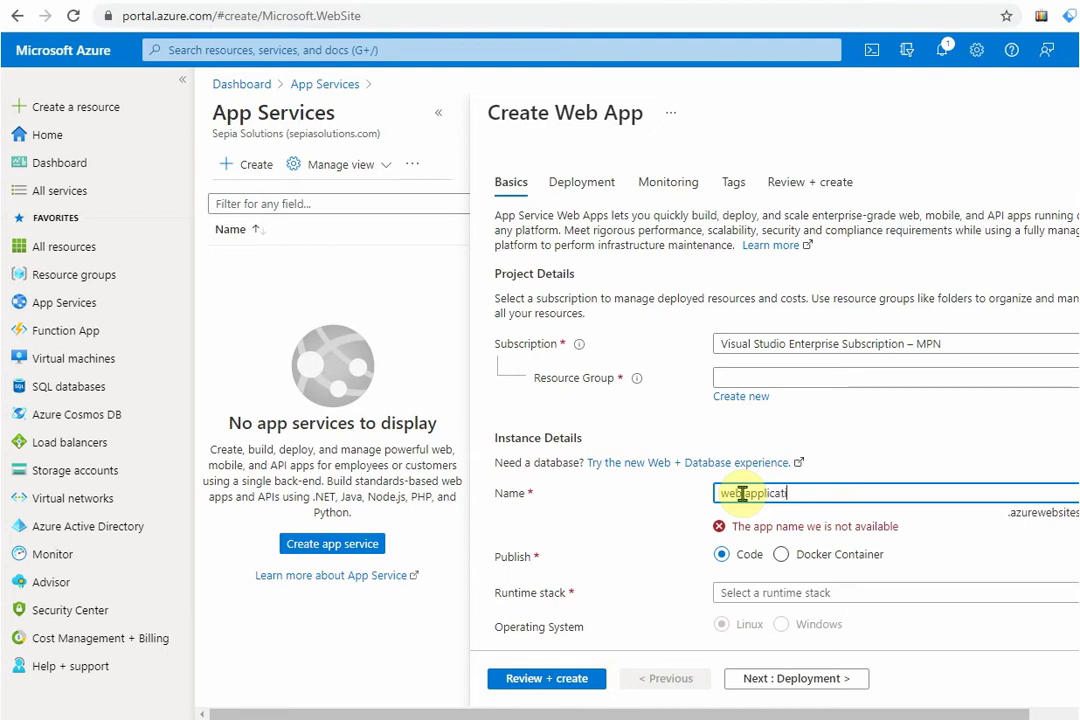
text(ion)
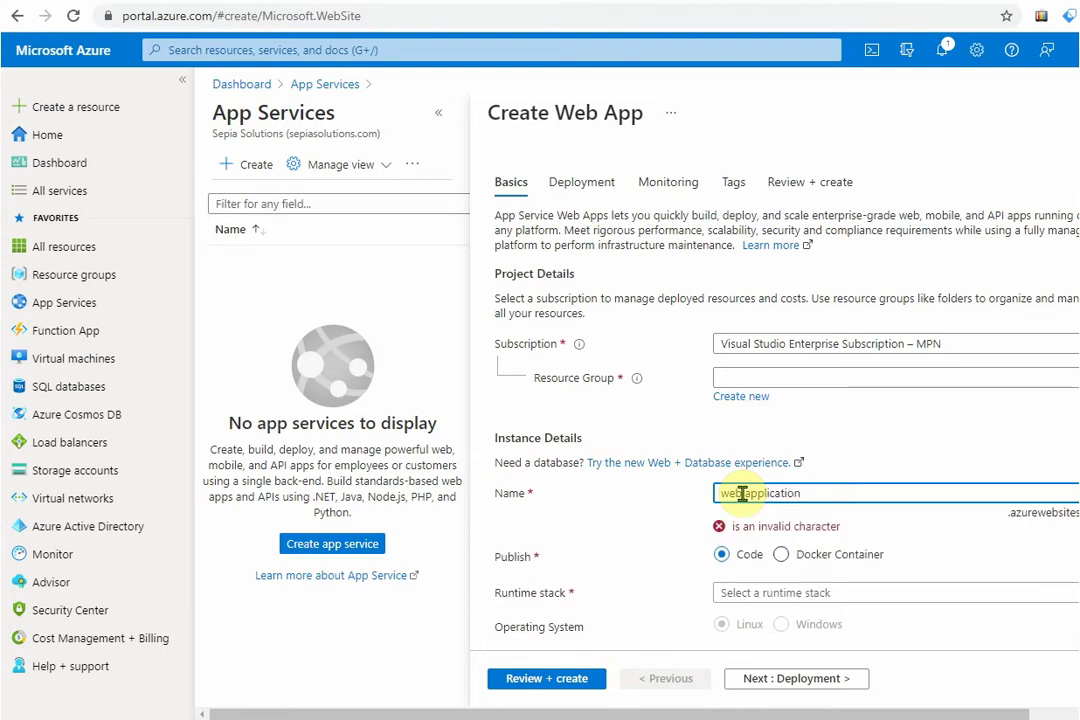
click(747, 493)
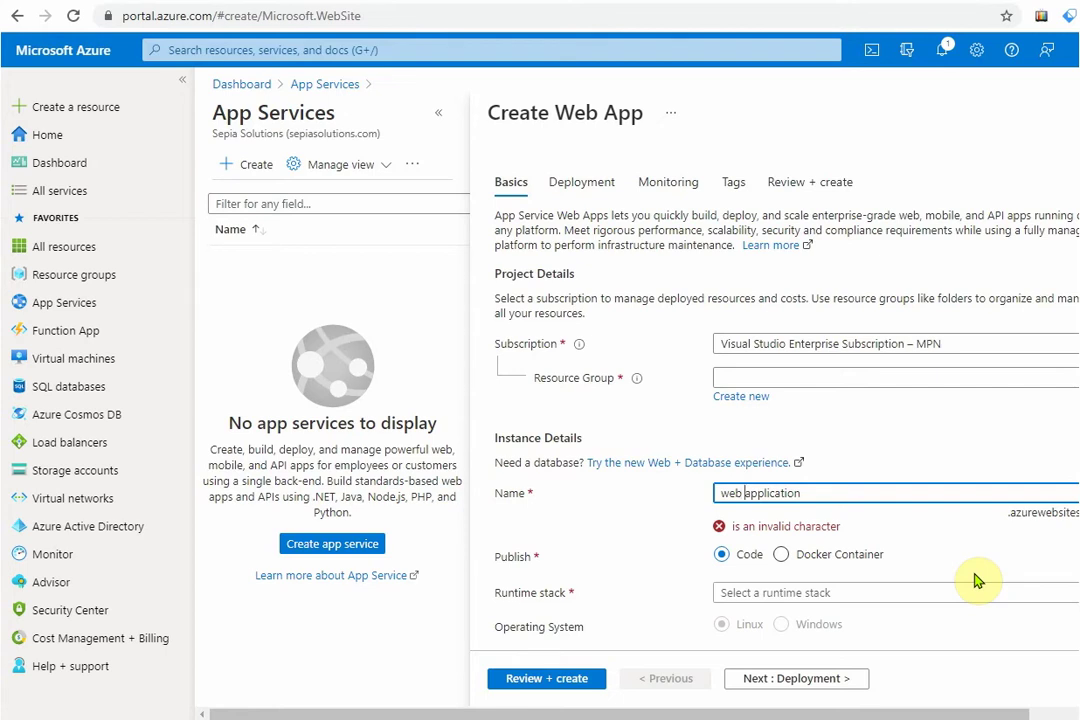
key(BackSpace)
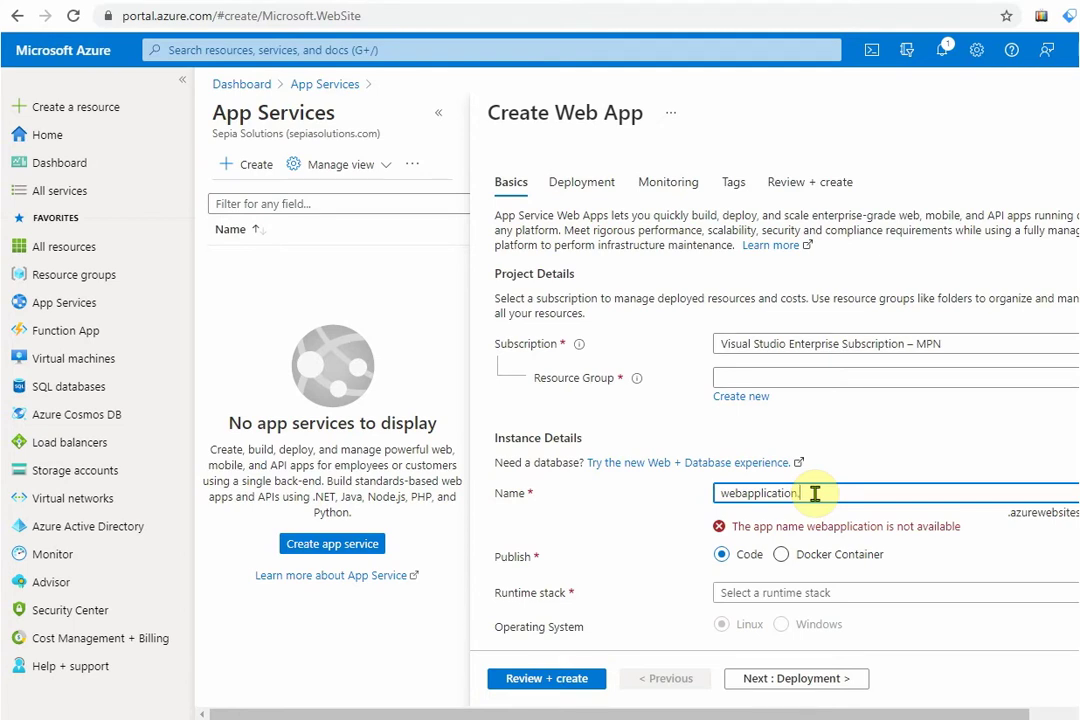
text(azureweb.net)
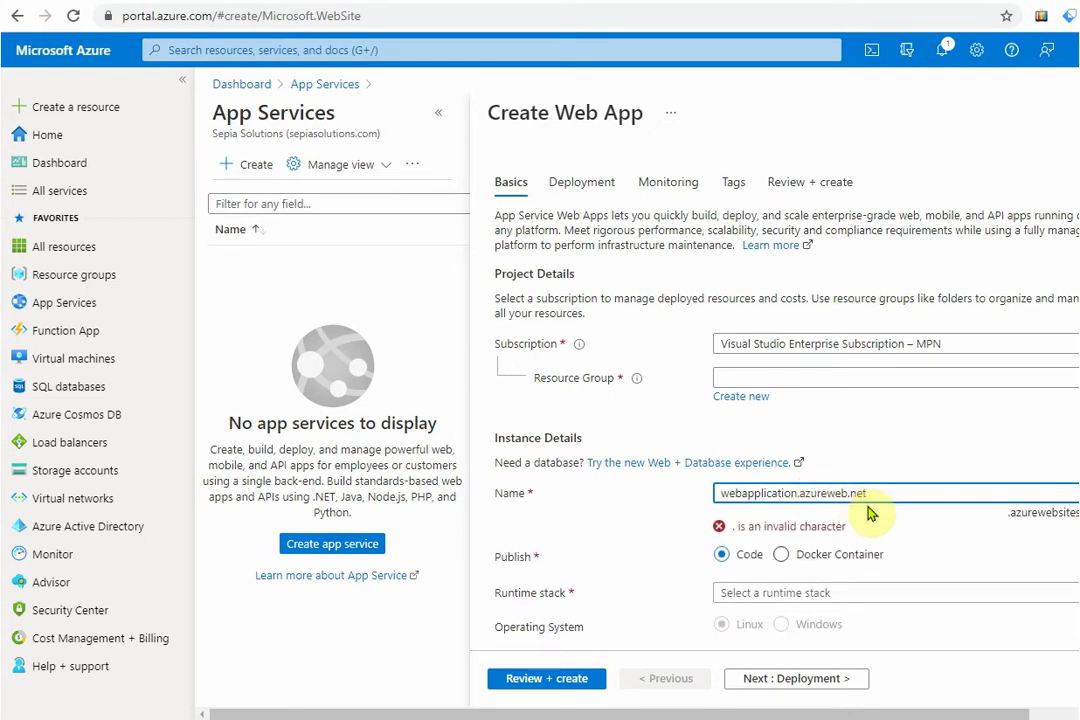
Set the web app's runtime stack to .NET 6 (Early Access)
click(762, 593)
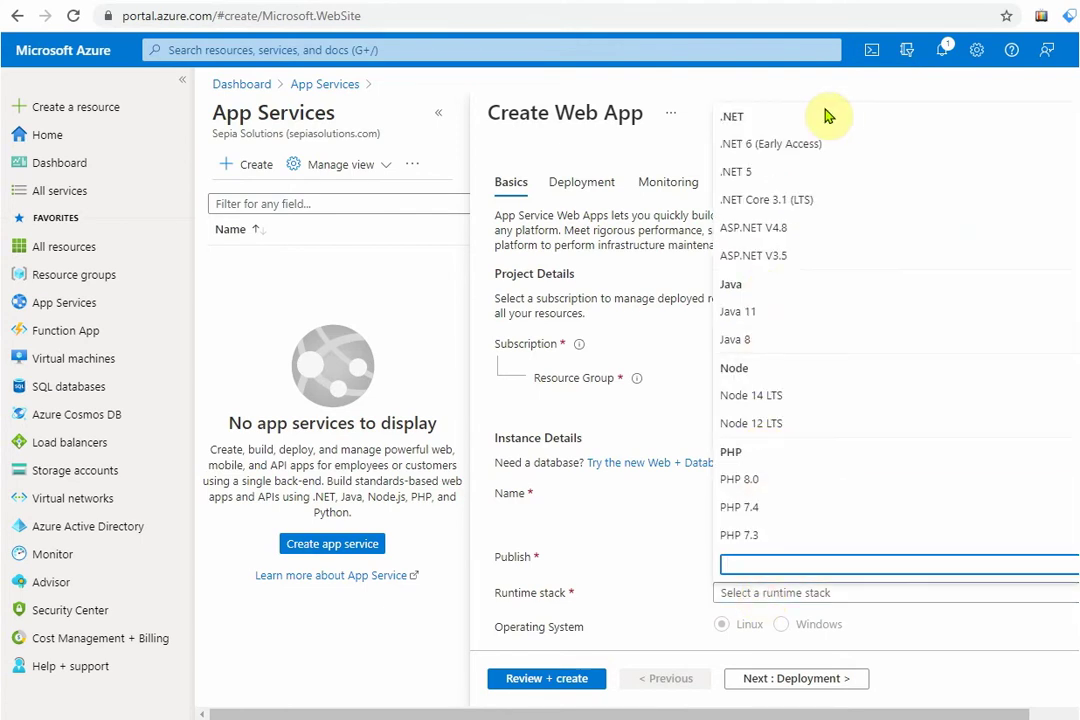
click(737, 118)
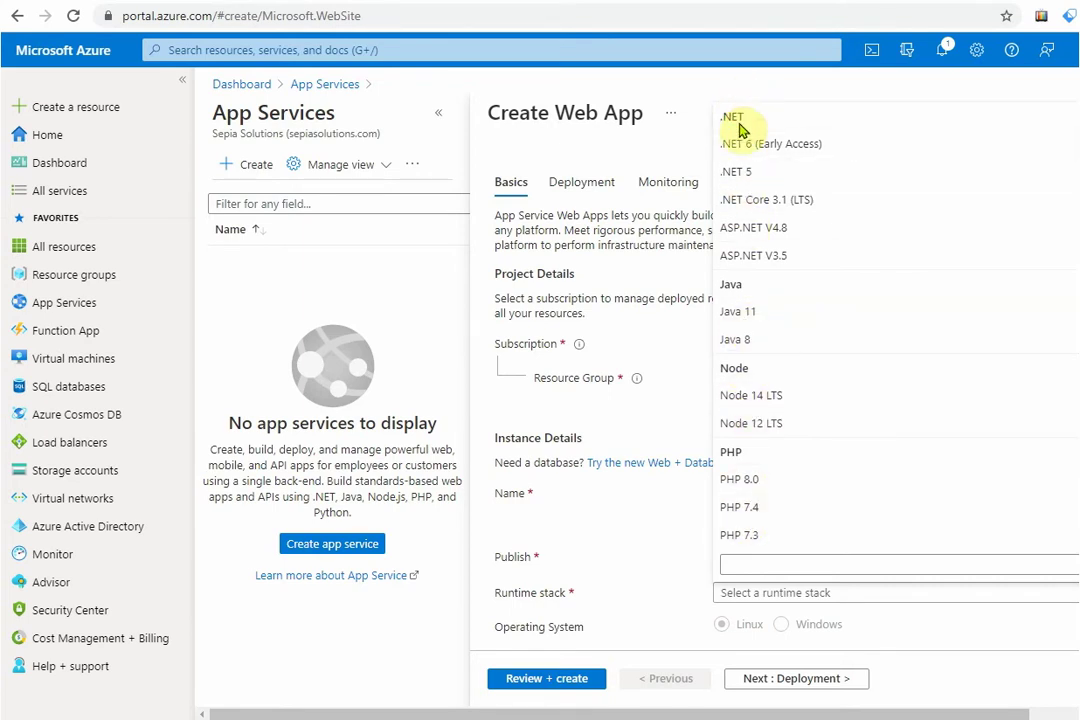
click(735, 142)
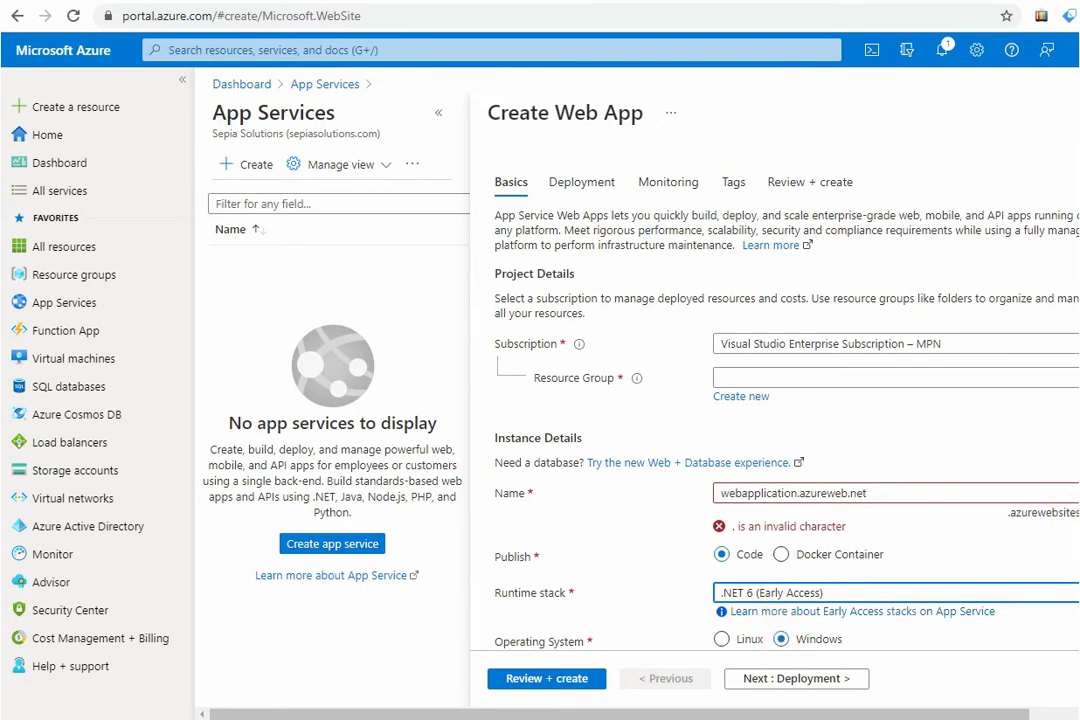
Choose .NET 6 (Early Access) as the web app's runtime stack and Windows as its operating system
click(1060, 592)
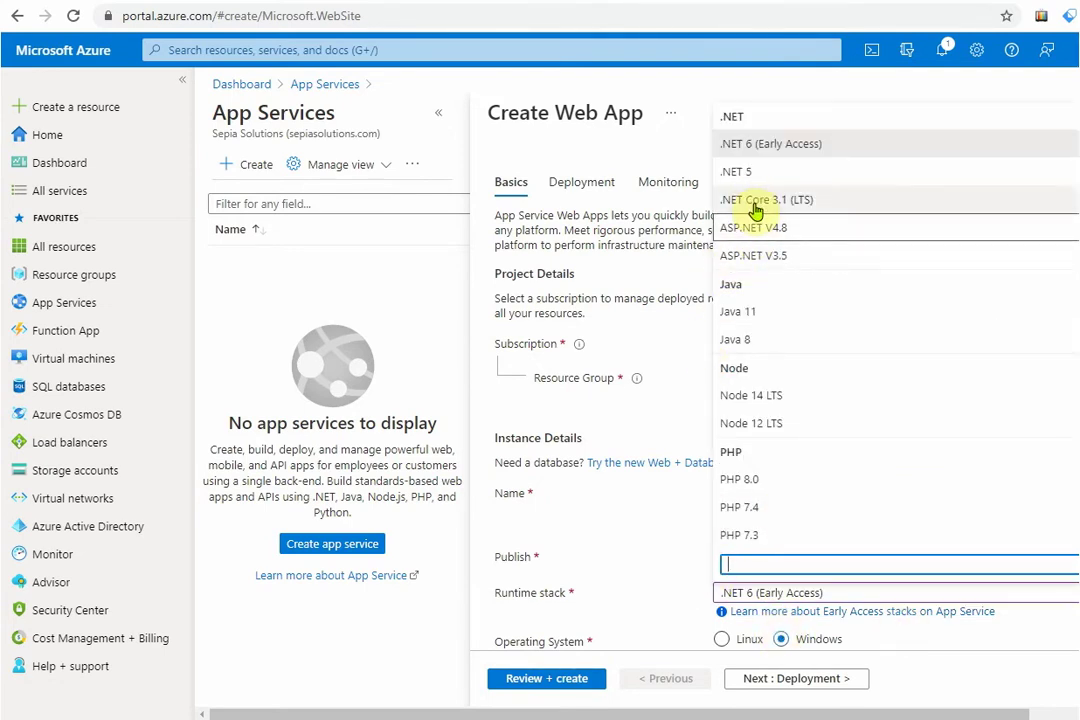
click(740, 148)
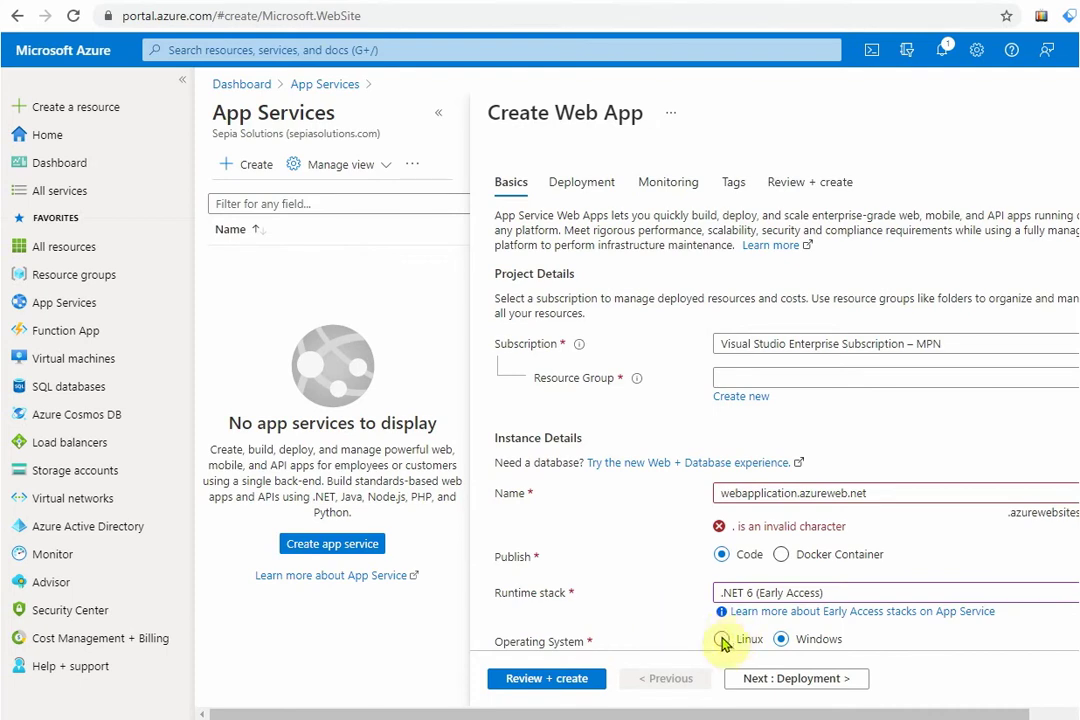
click(781, 640)
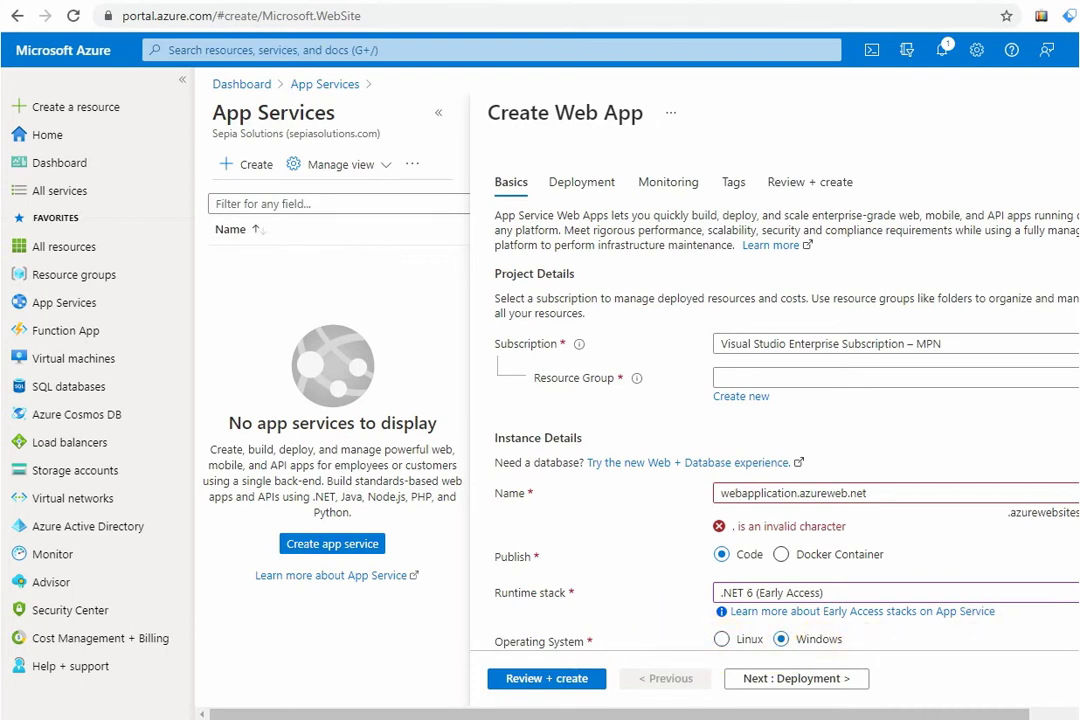
Browse the available regions and set the web app's region to Southeast Asia
scroll(775, 400, down, 3)
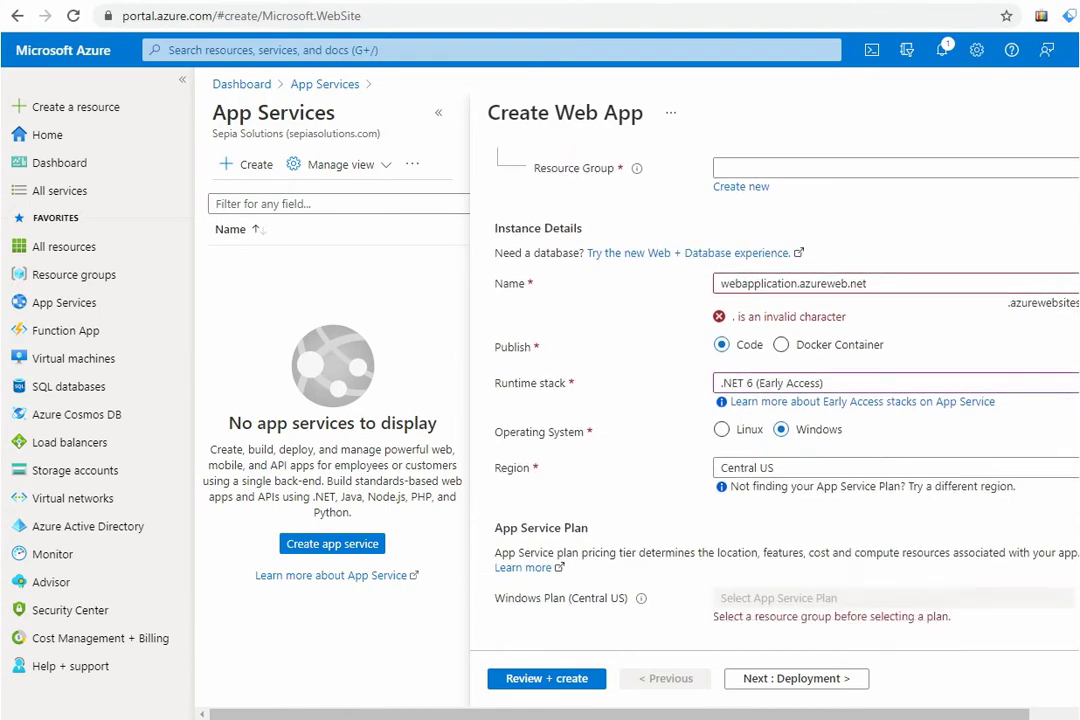
click(786, 457)
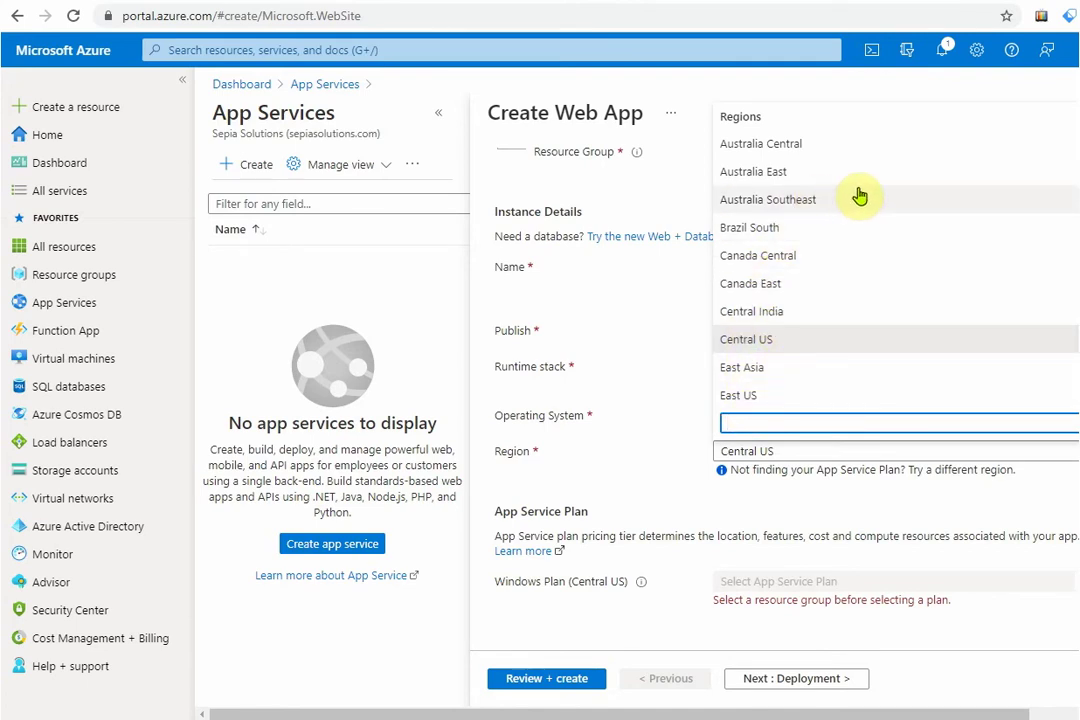
scroll(1070, 200, down, 3)
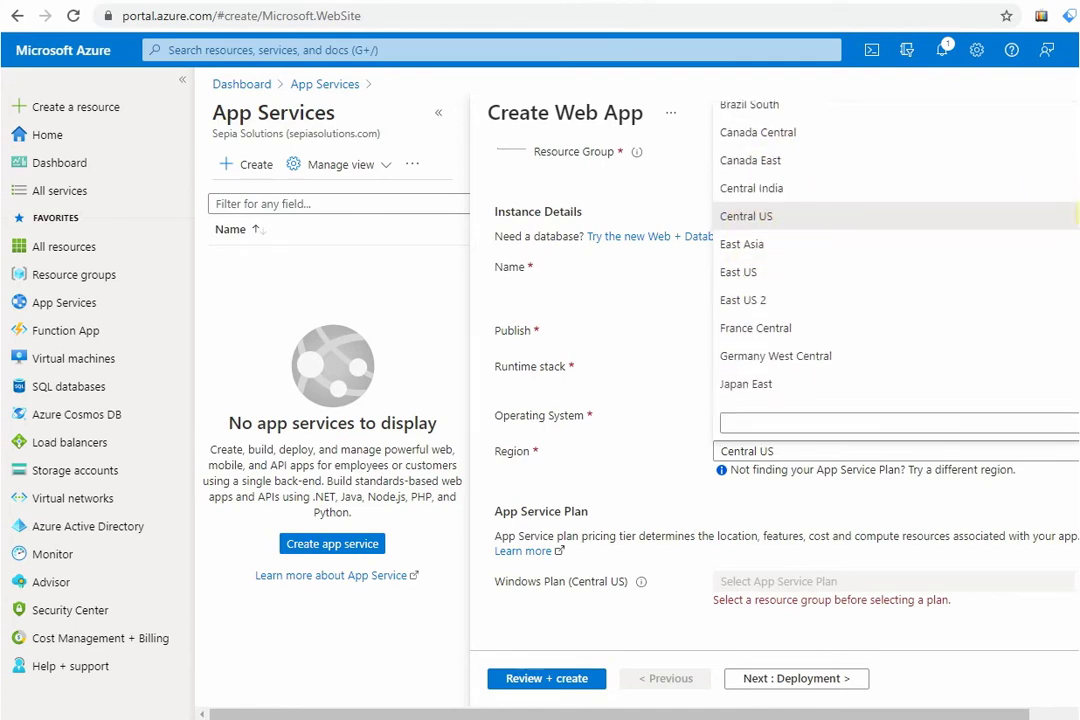
scroll(1076, 222, down, 5)
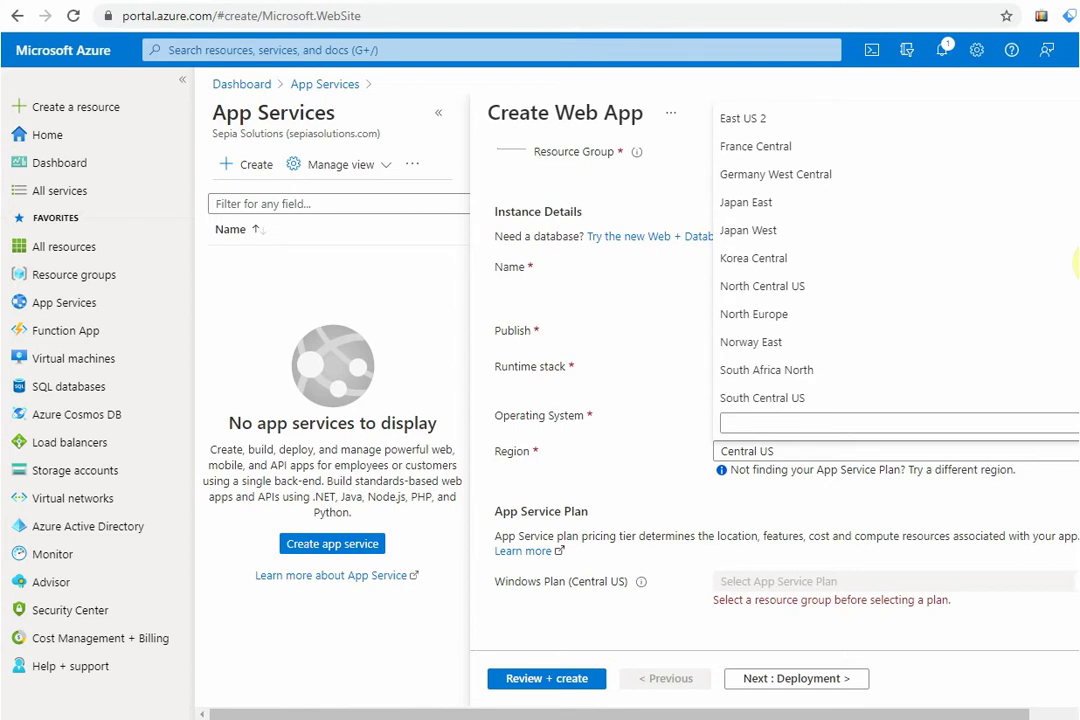
scroll(1076, 293, down, 5)
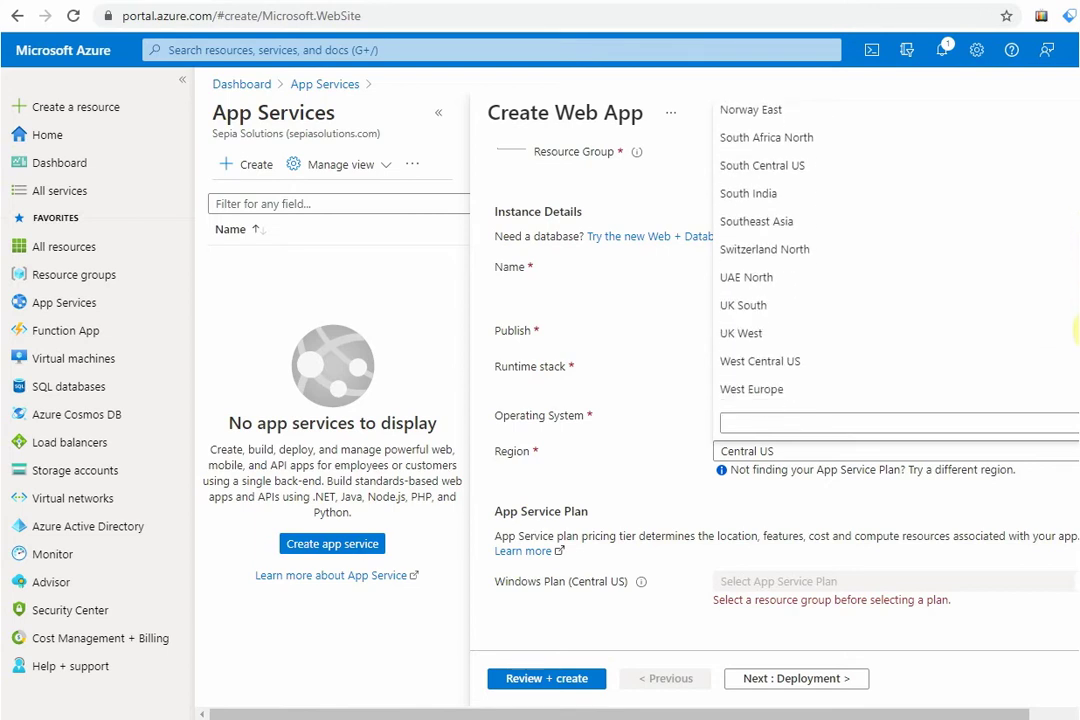
scroll(1075, 365, down, 1)
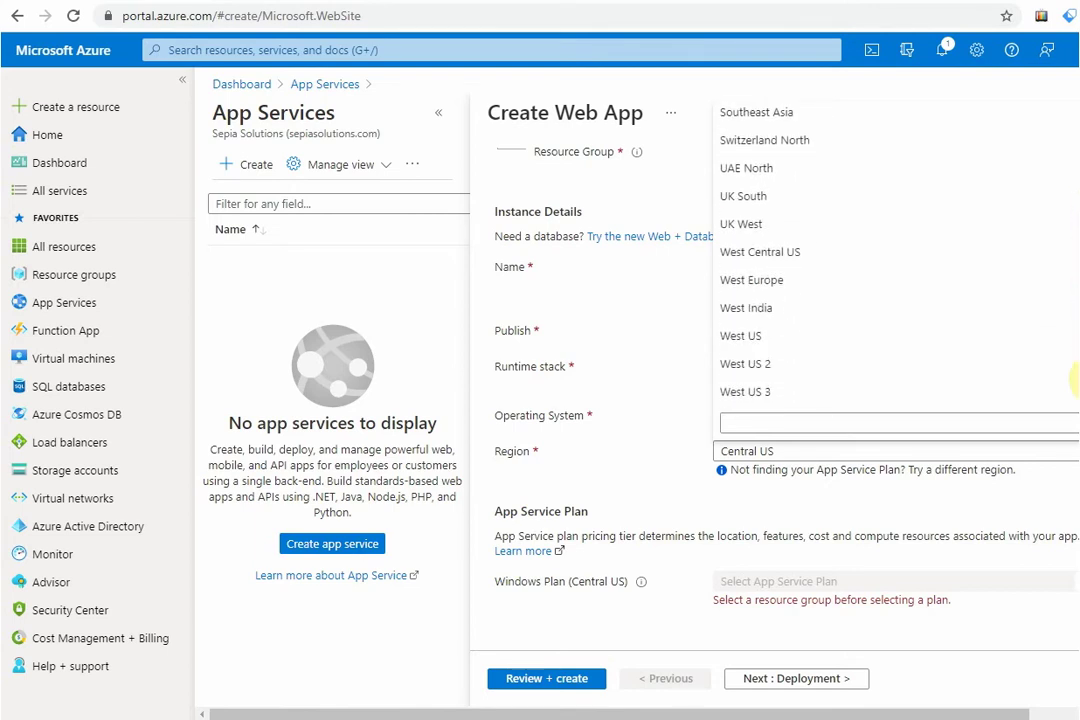
scroll(1075, 378, up, 3)
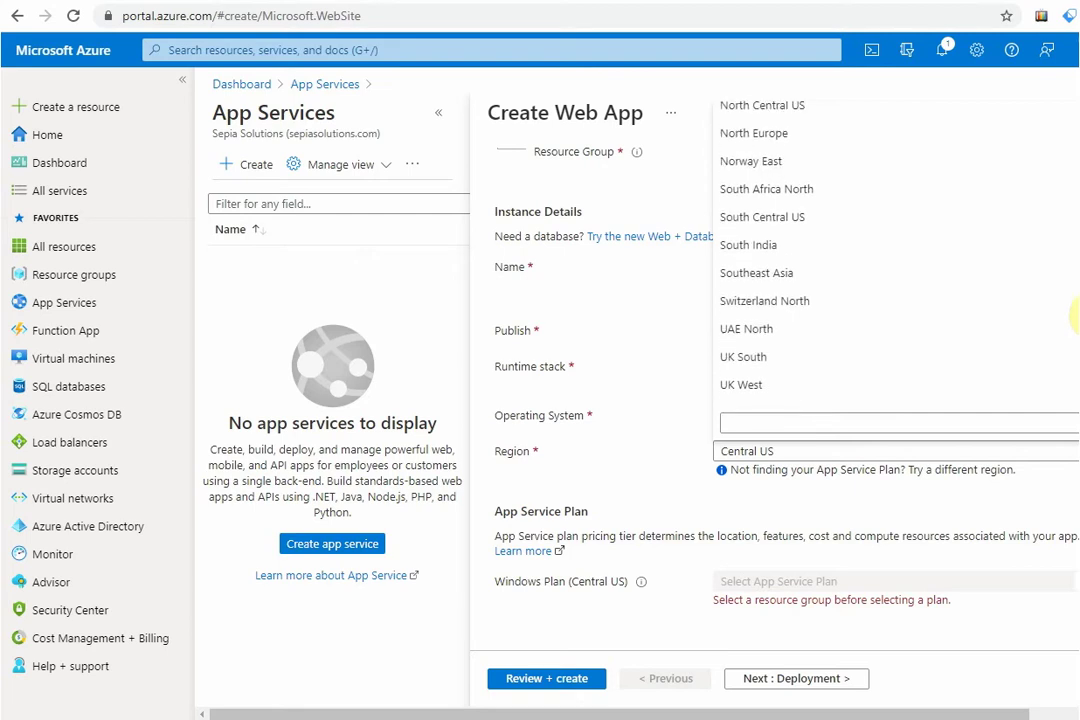
scroll(1076, 312, up, 3)
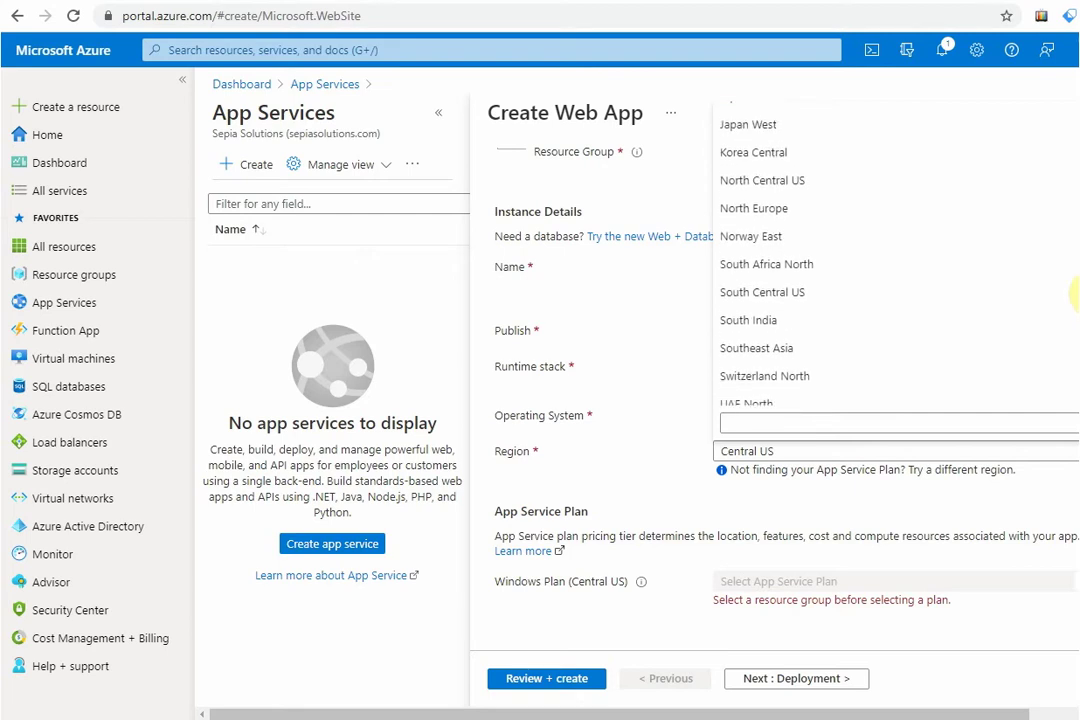
scroll(1075, 291, up, 1)
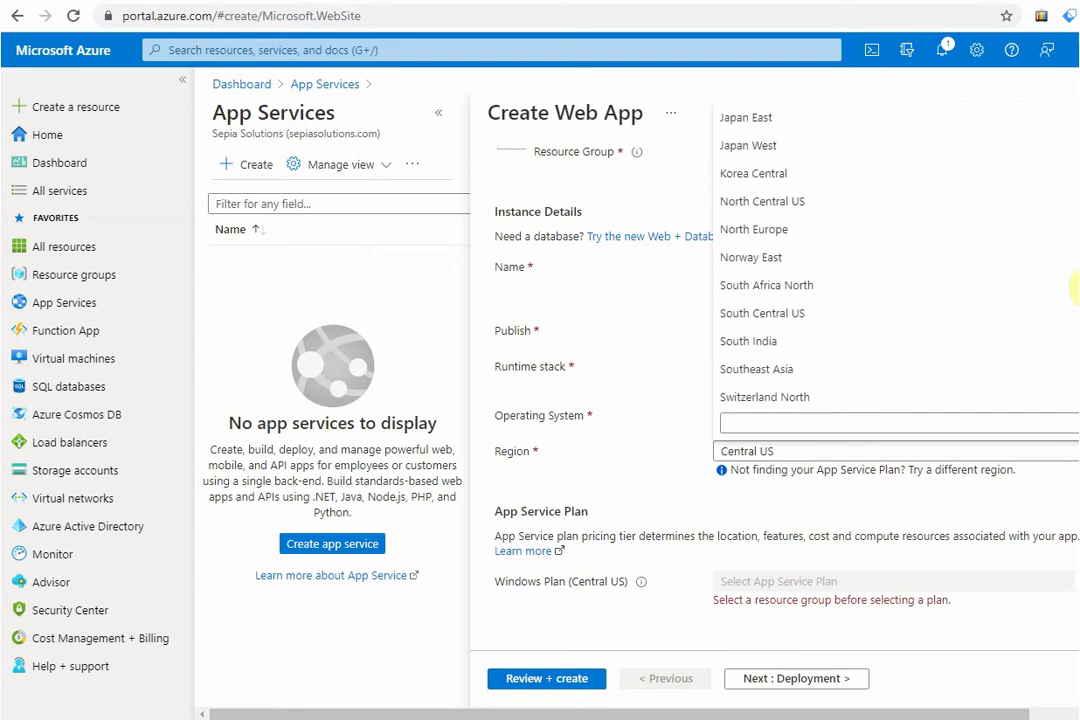
scroll(1075, 290, down, 1)
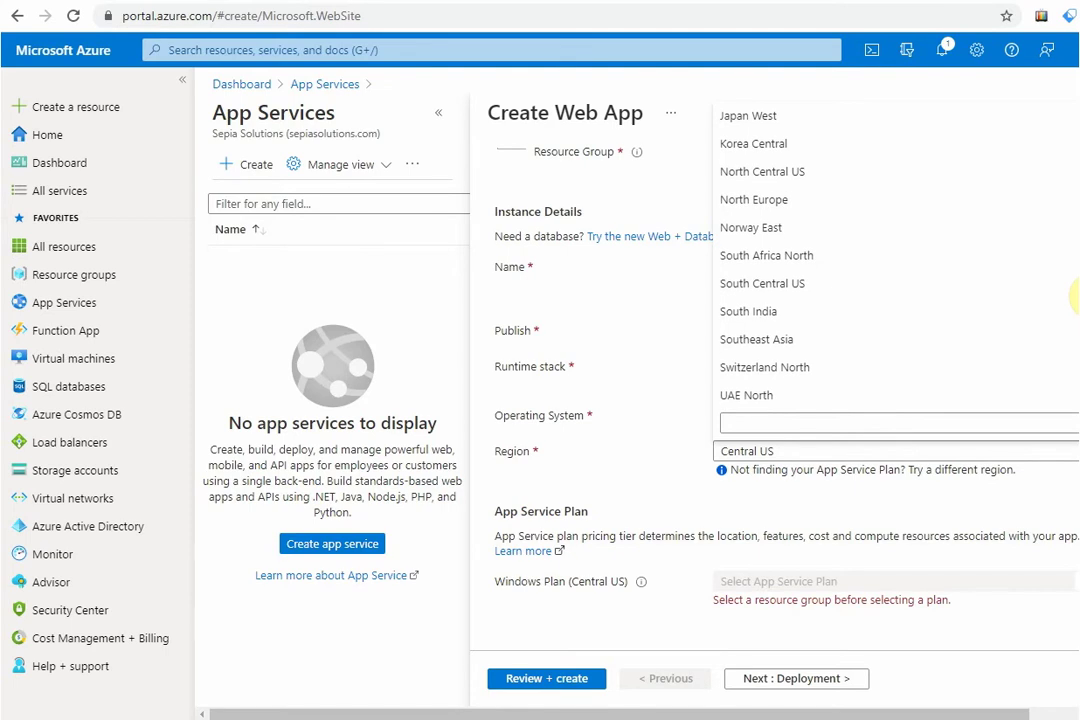
click(783, 342)
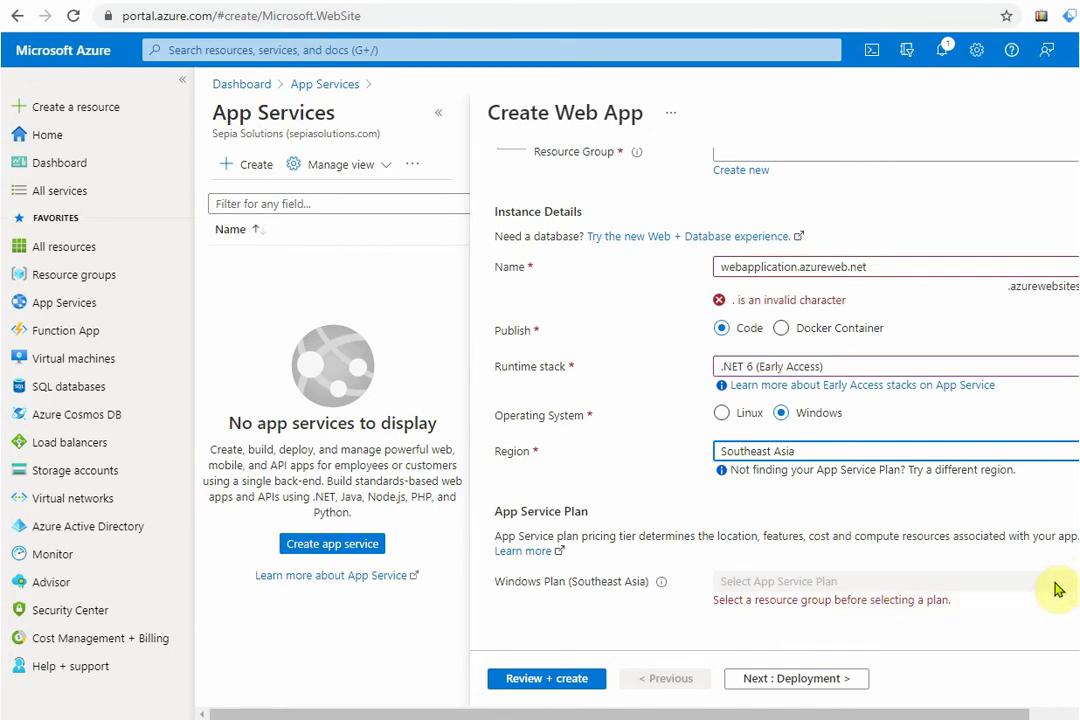
Try to choose an App Service plan and review the web app's configuration summary
click(1057, 588)
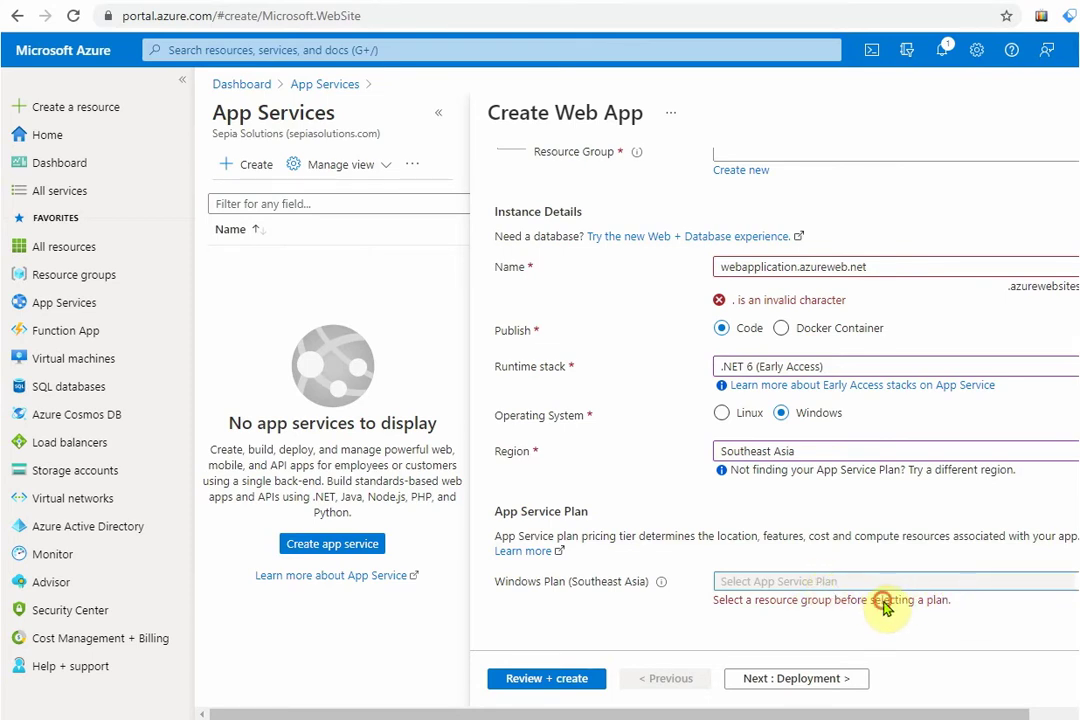
click(549, 680)
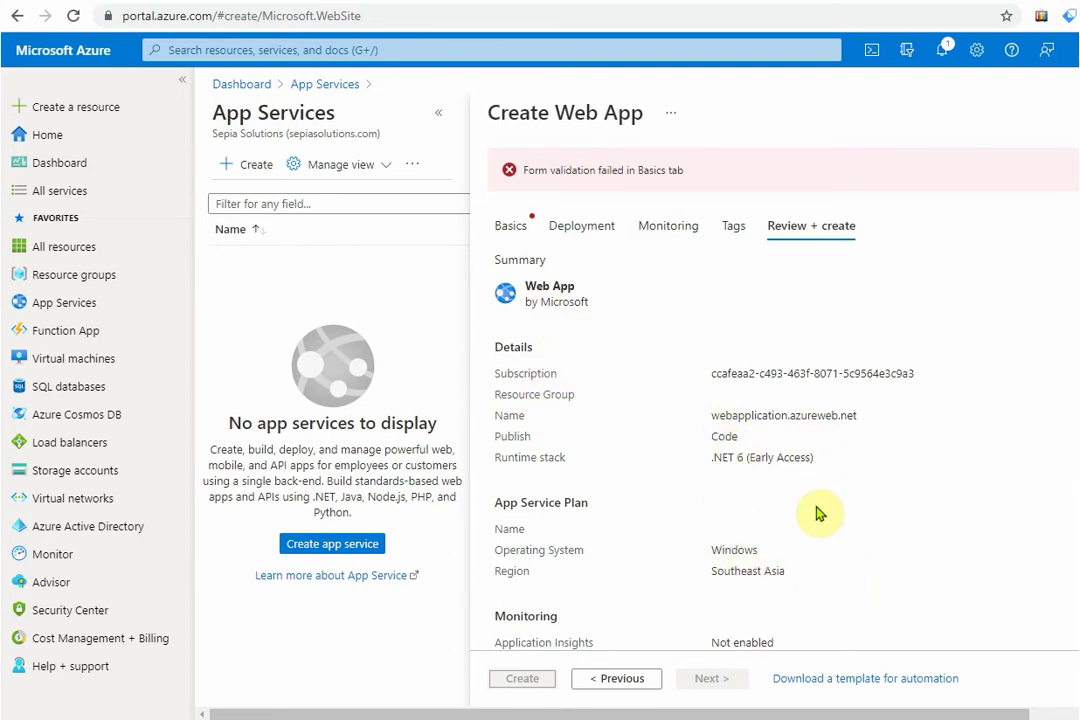
Add a tag named "abcd" with the value "owner" to the web app and review the configuration summary
click(625, 679)
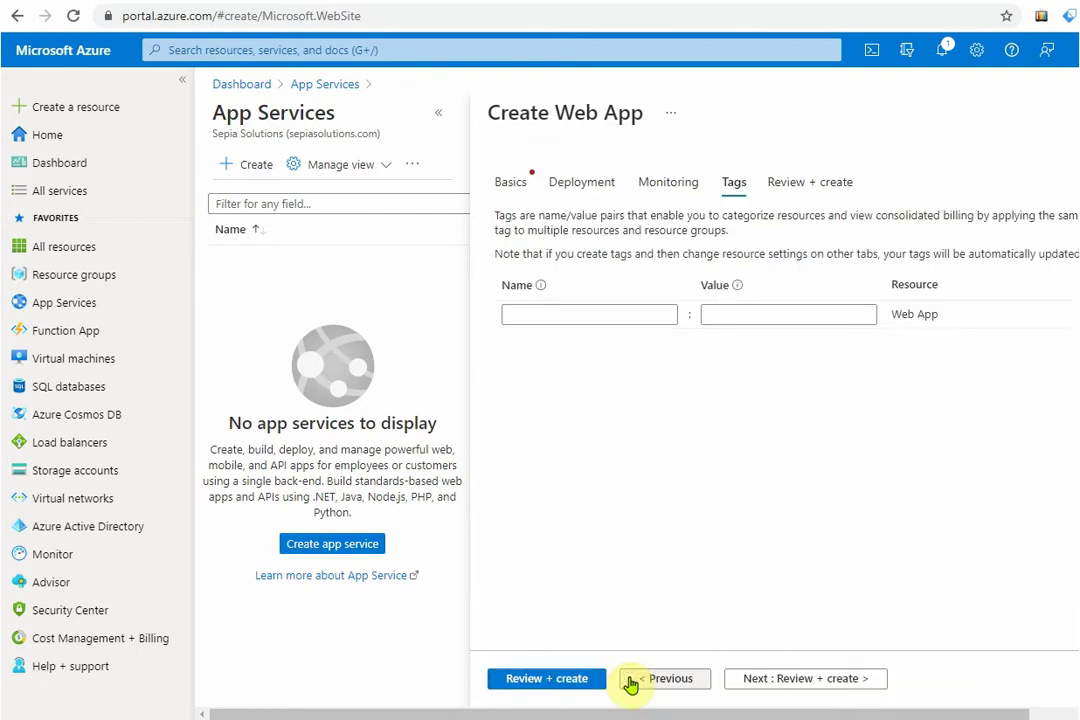
click(596, 316)
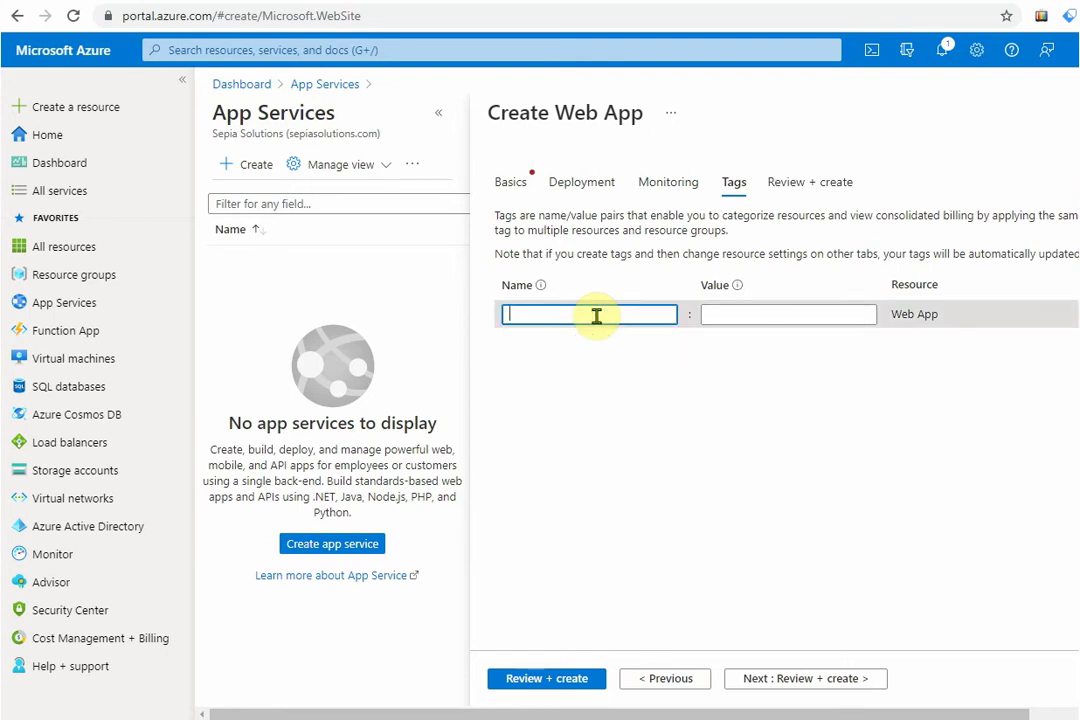
text(abcd)
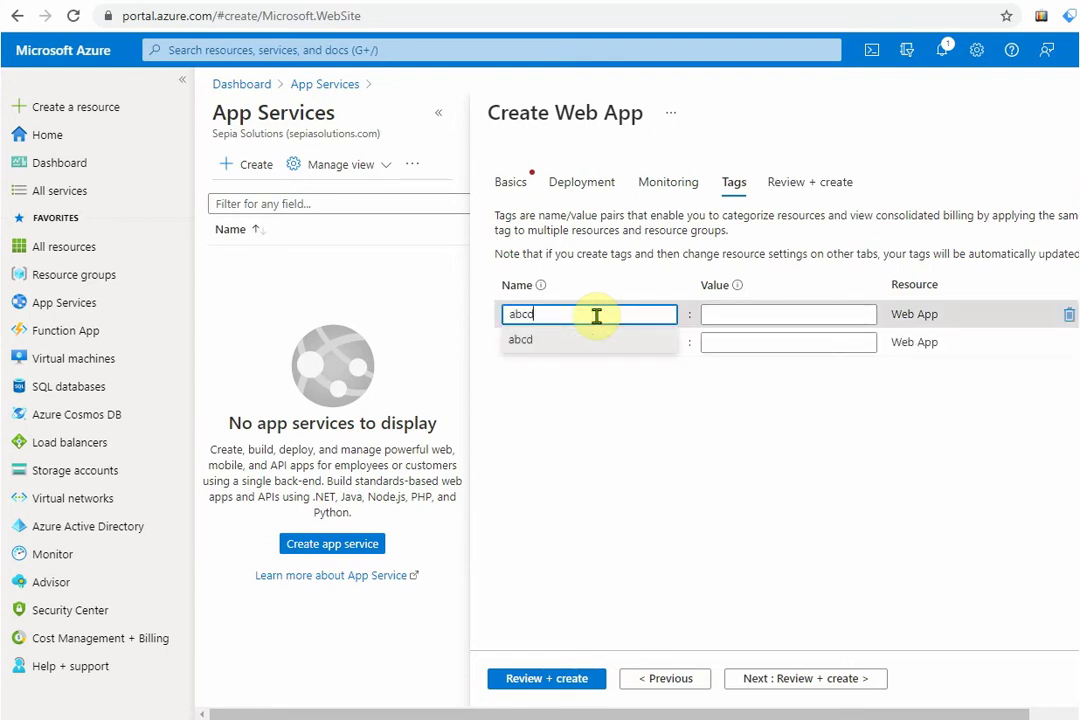
click(742, 312)
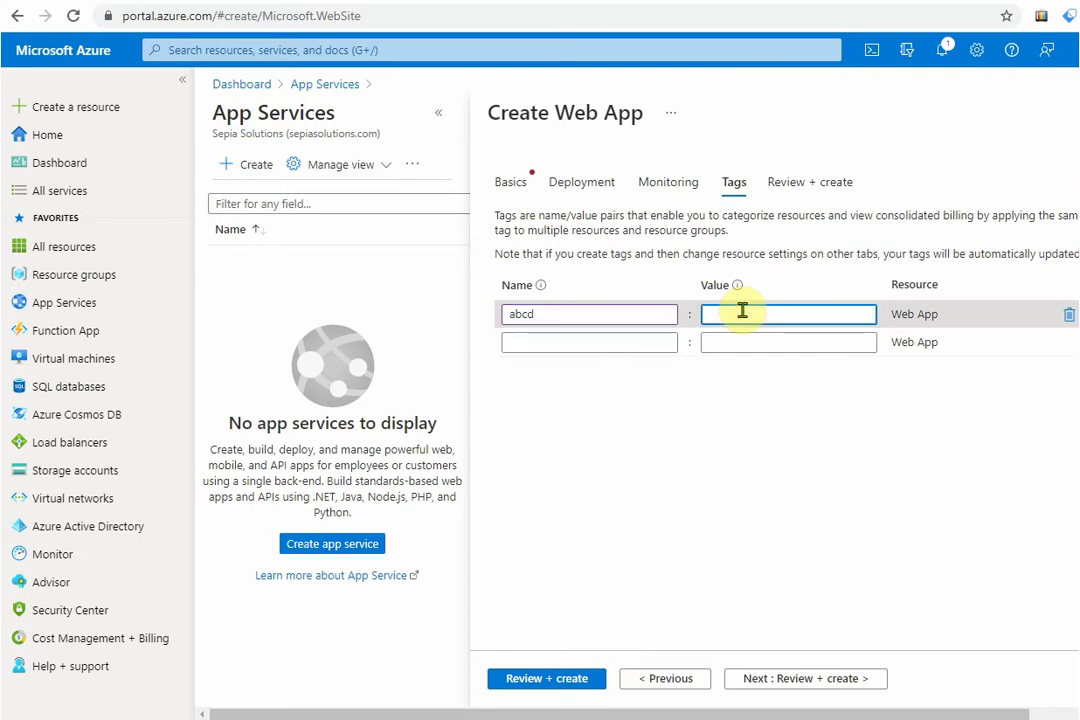
text(c)
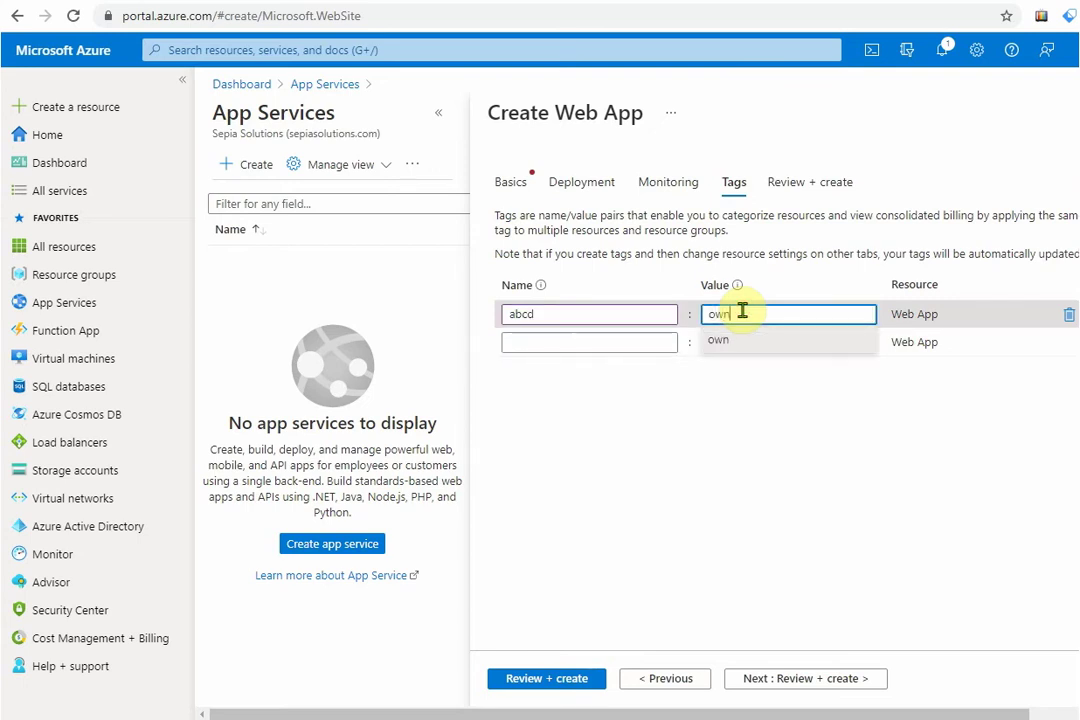
click(797, 399)
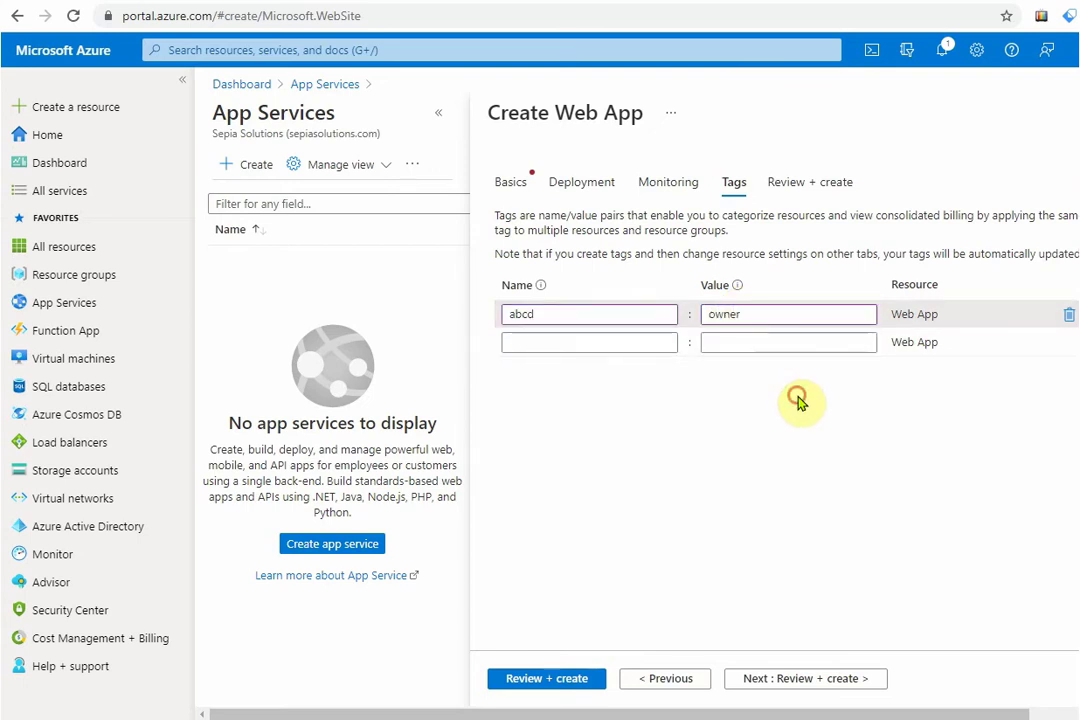
click(785, 680)
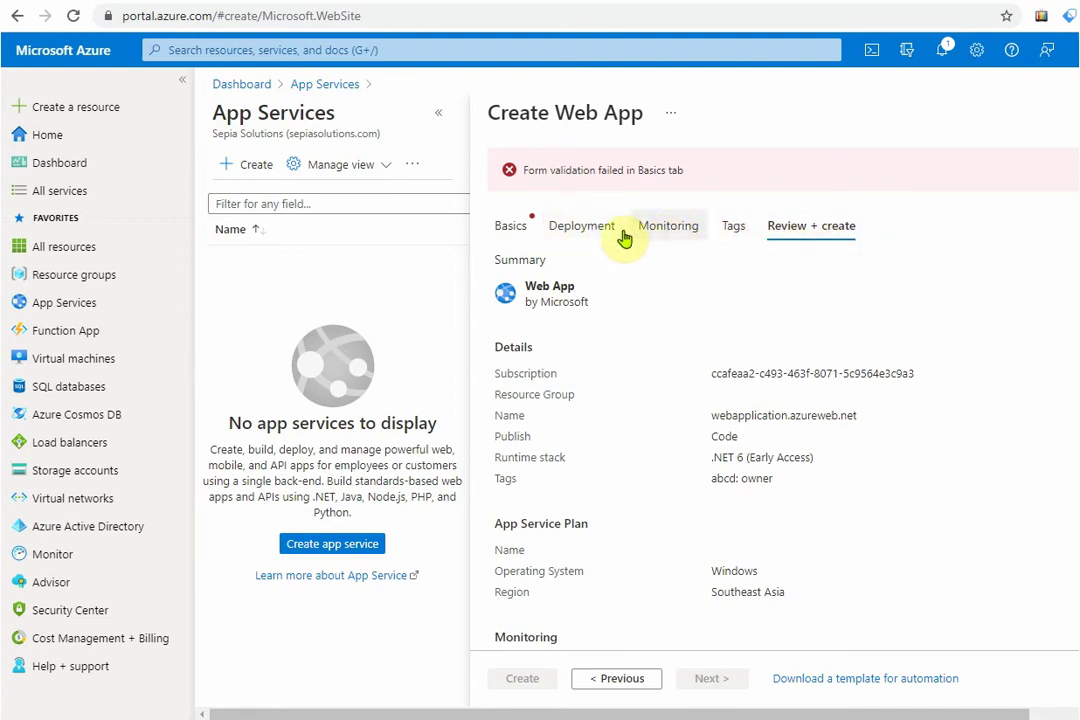
Set the web app's resource group to VirtualMachine in the basic settings
click(508, 228)
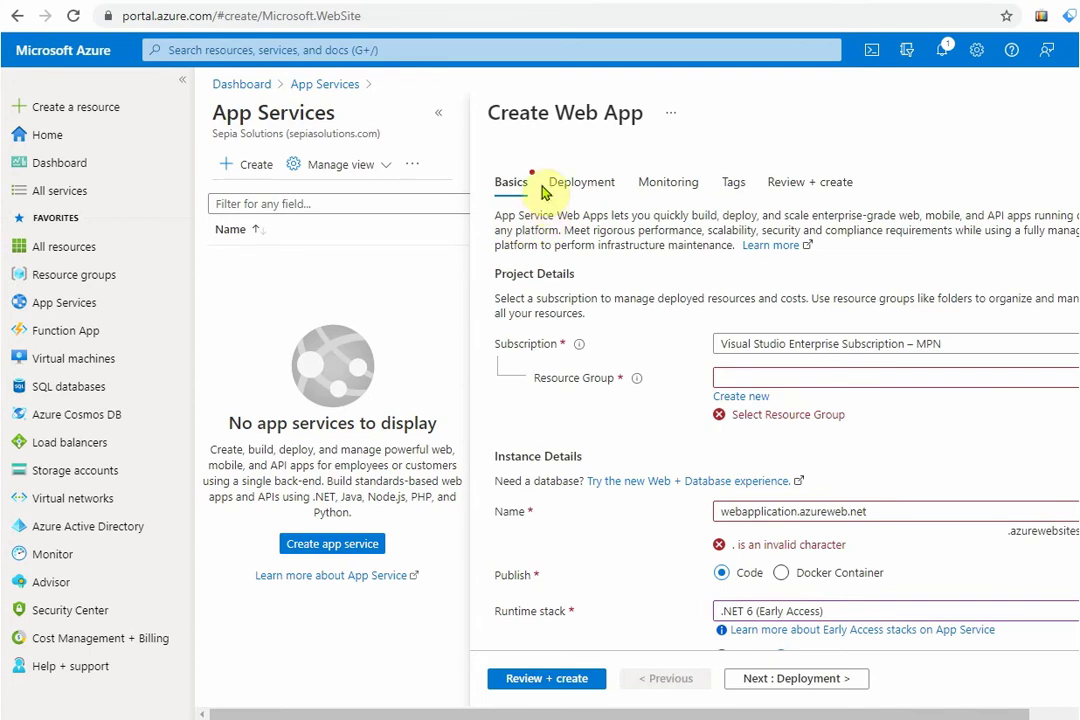
click(760, 381)
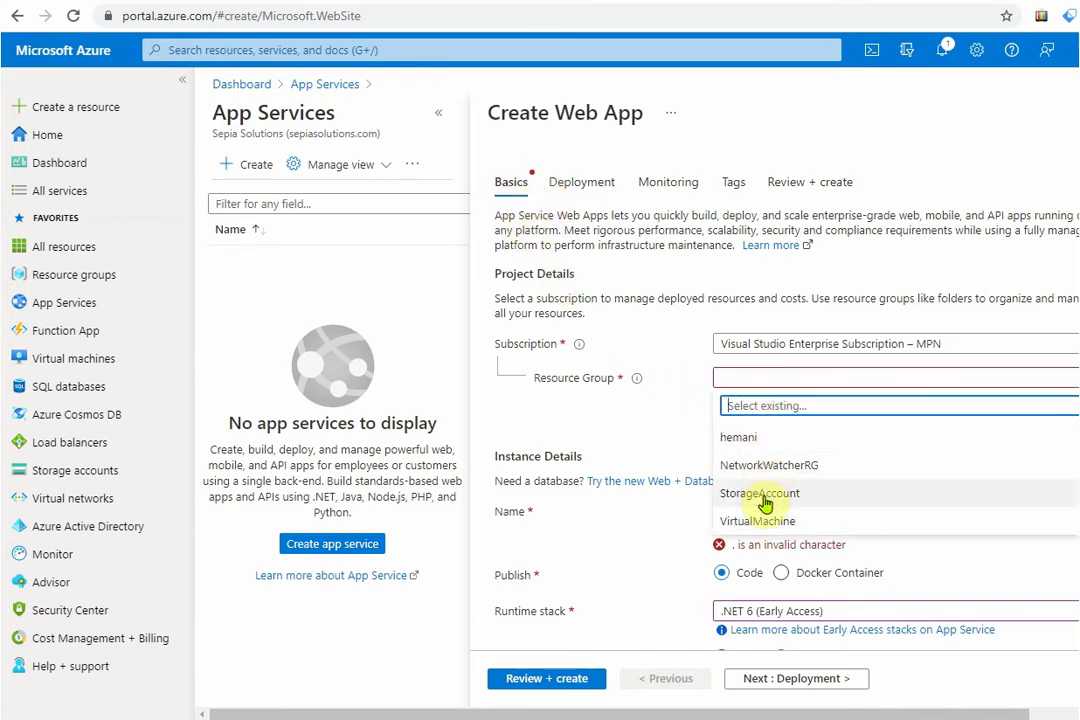
click(766, 523)
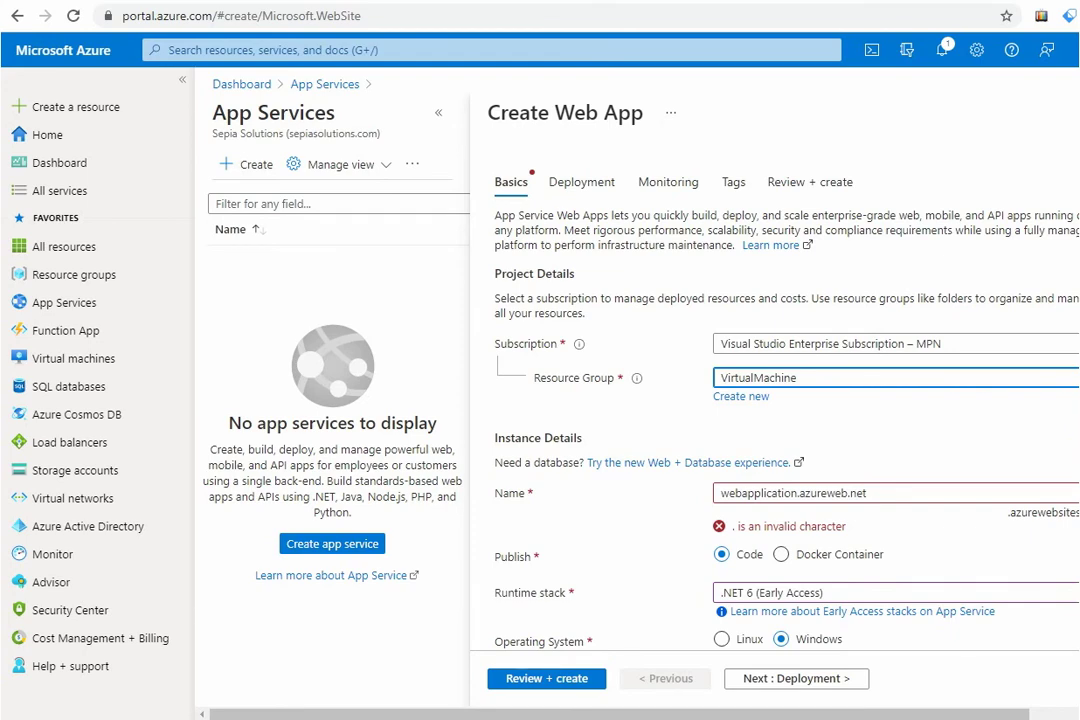
key(space)
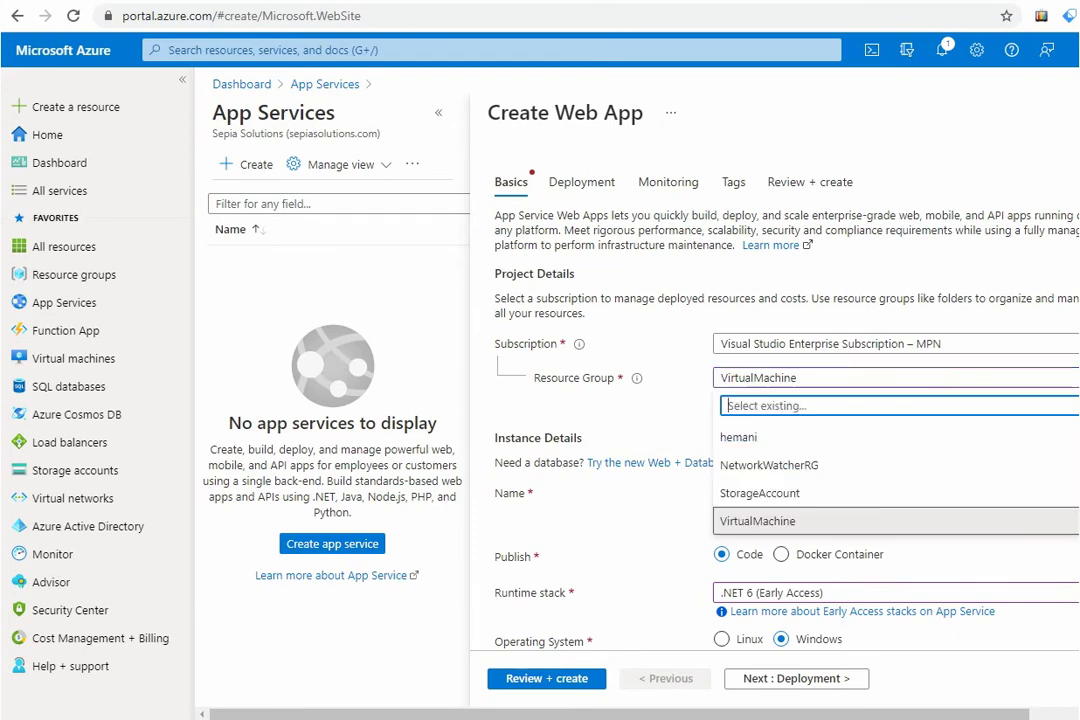
Look through the web app's deployment and monitoring settings and return to the basic settings
click(581, 186)
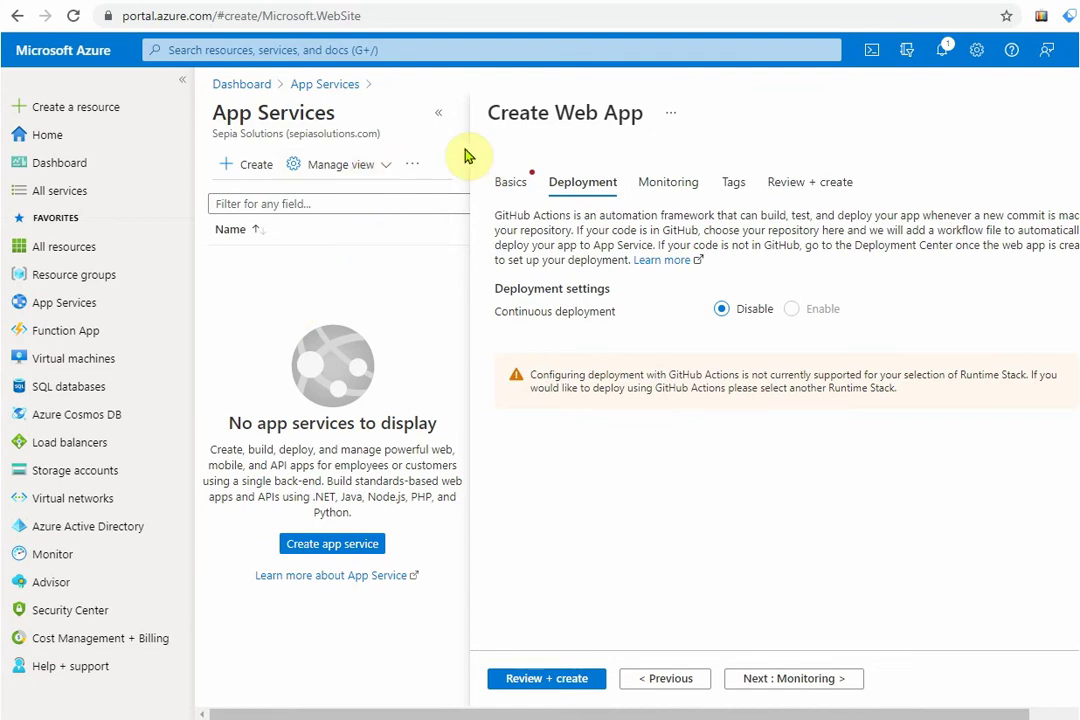
click(439, 114)
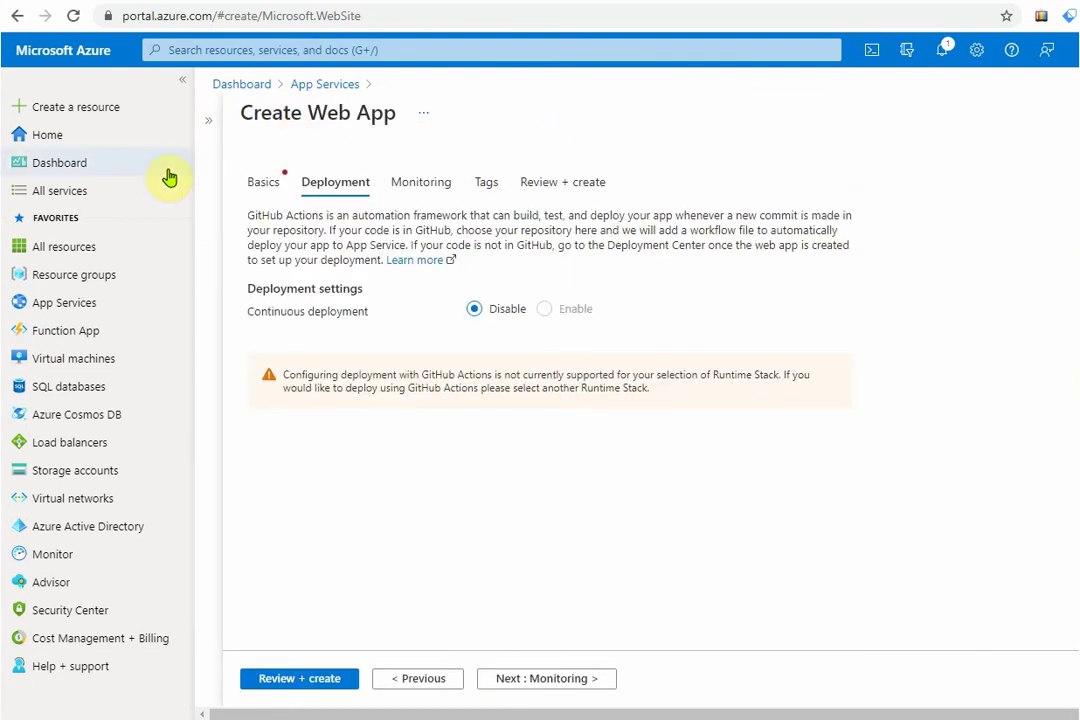
click(260, 190)
click(412, 190)
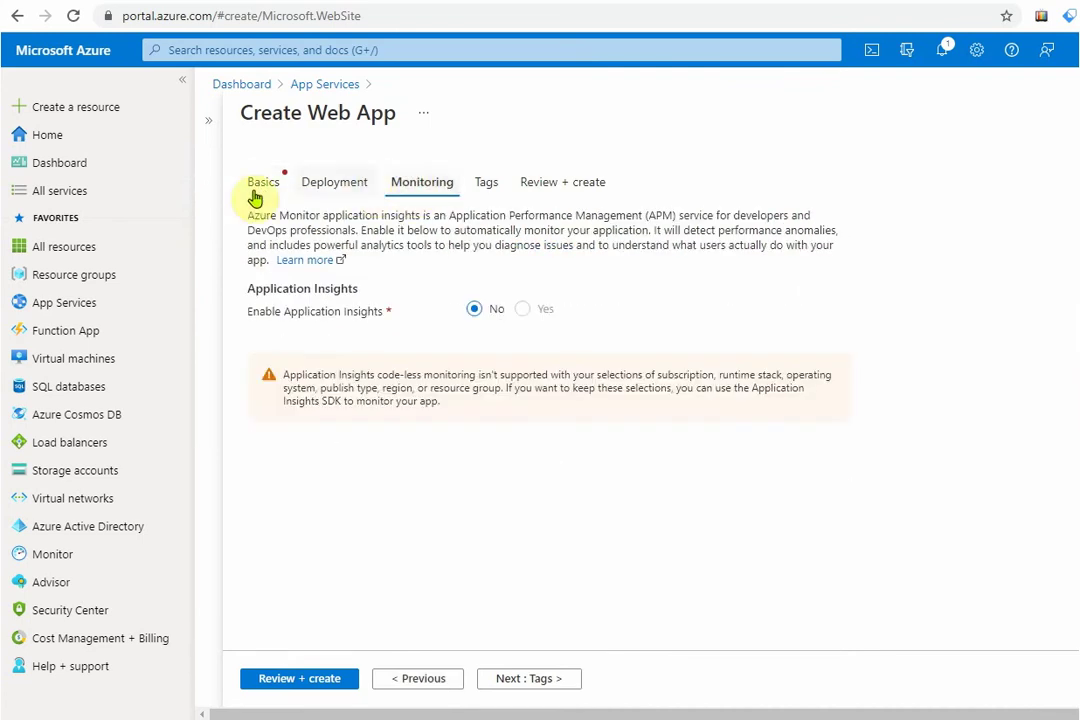
click(198, 211)
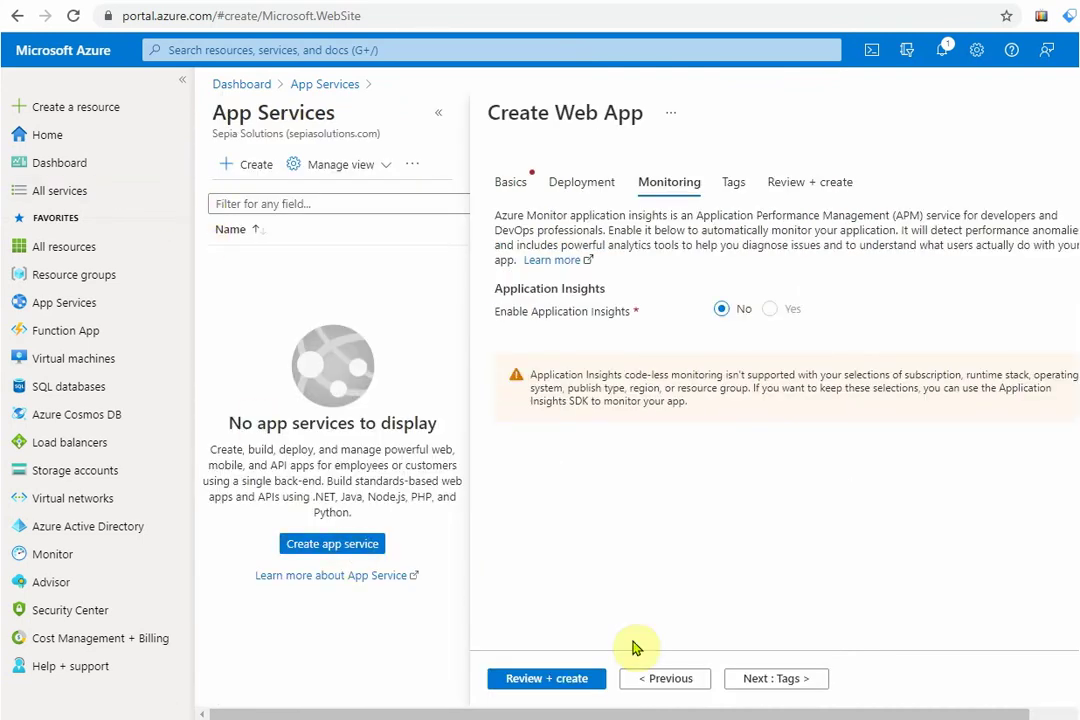
click(690, 681)
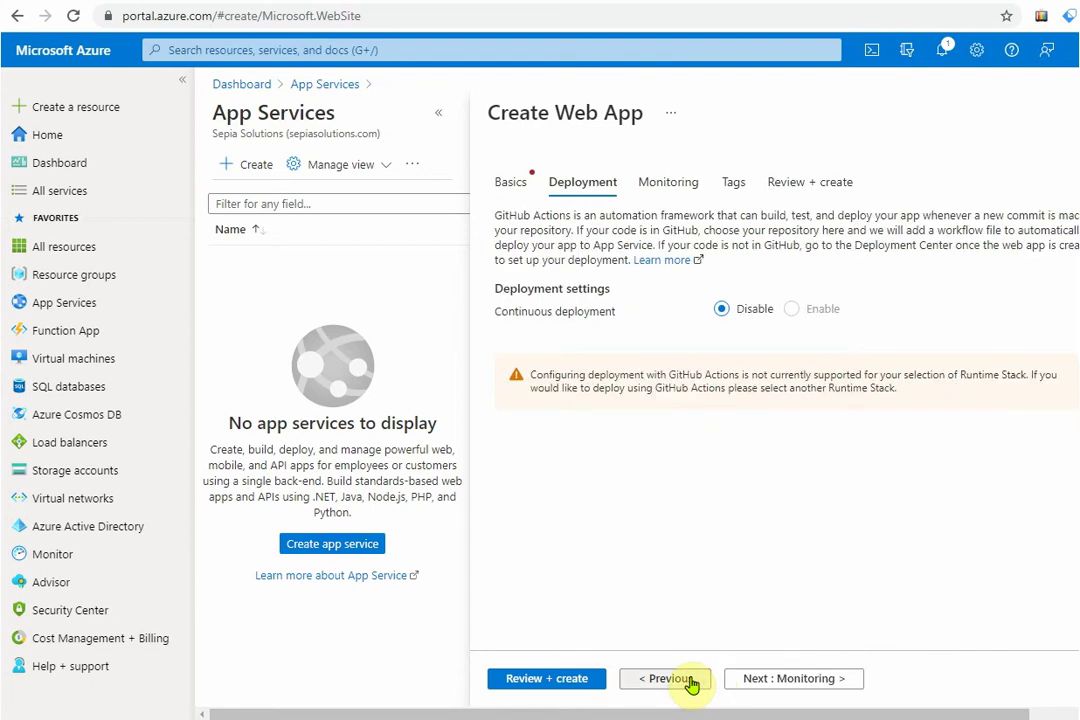
click(690, 681)
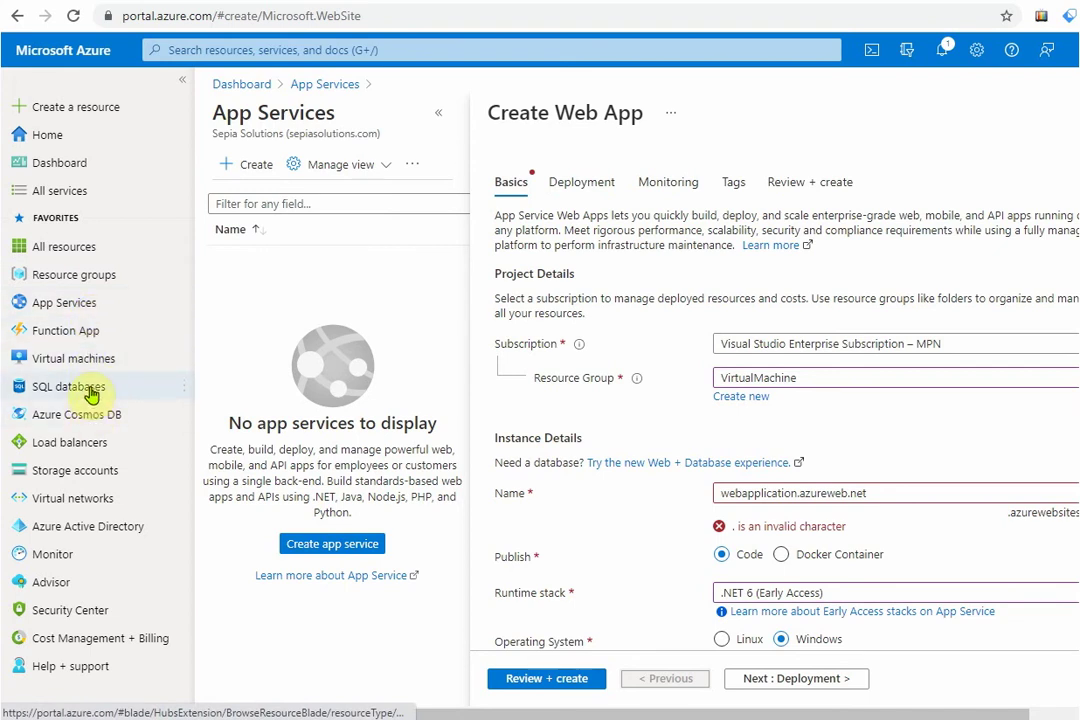
Leave the web app form and open the list of SQL databases
mouse_move(90, 395)
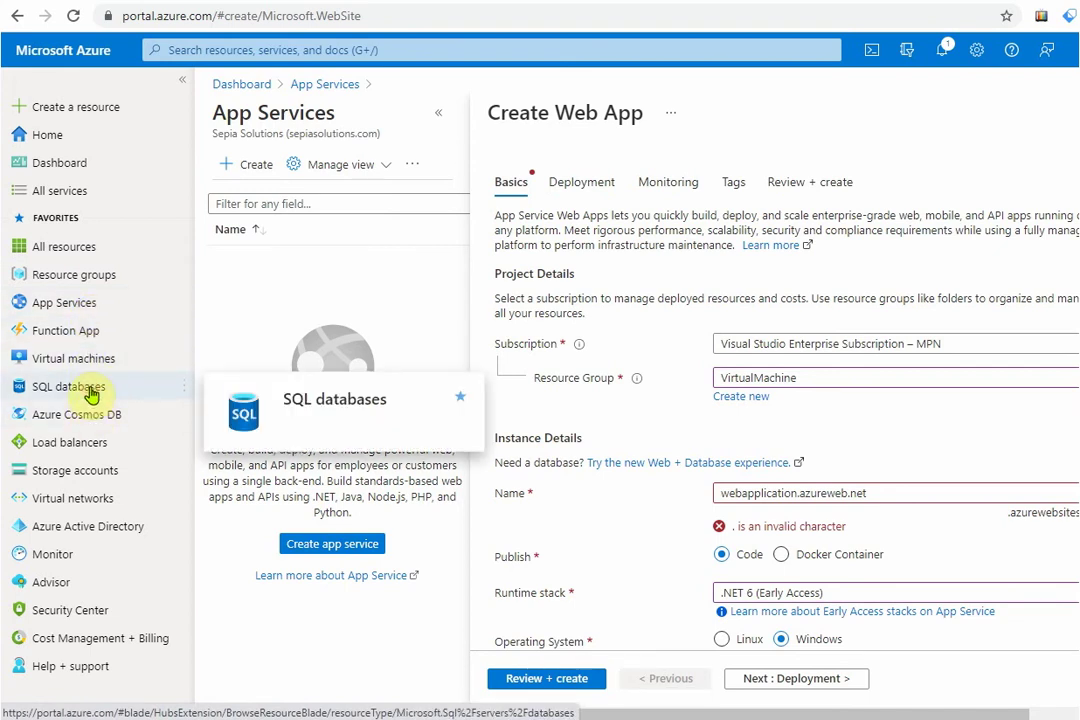
click(90, 392)
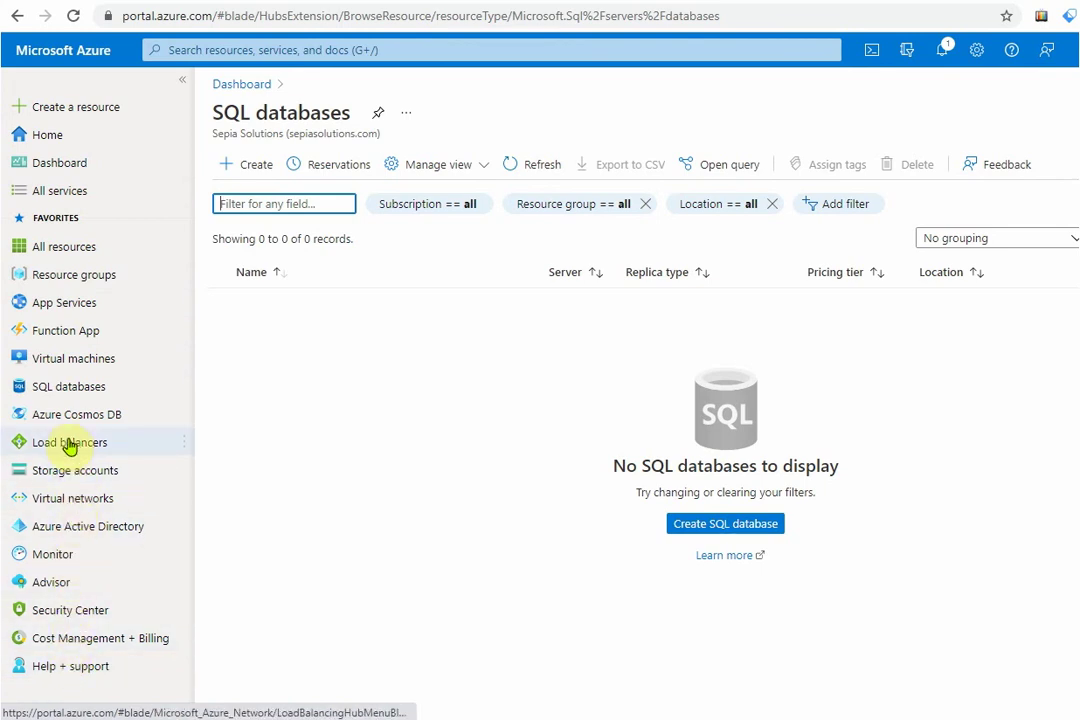
Look through the resource groups, App Services and Function App pages, ending on the list of virtual machines
mouse_move(68, 446)
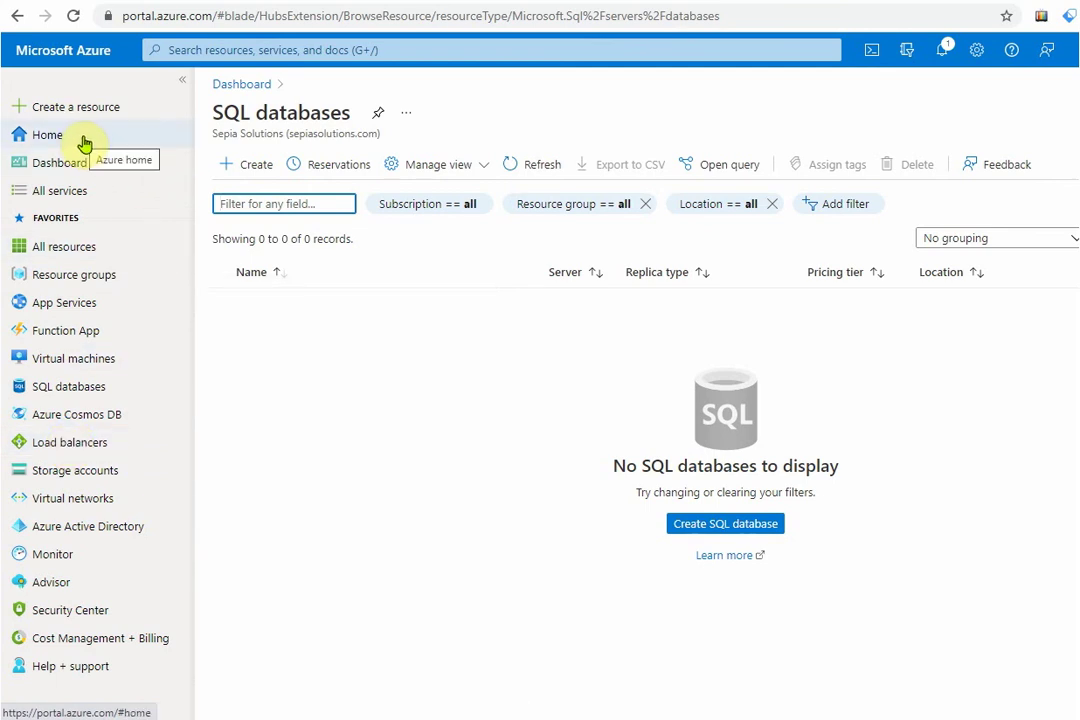
click(86, 280)
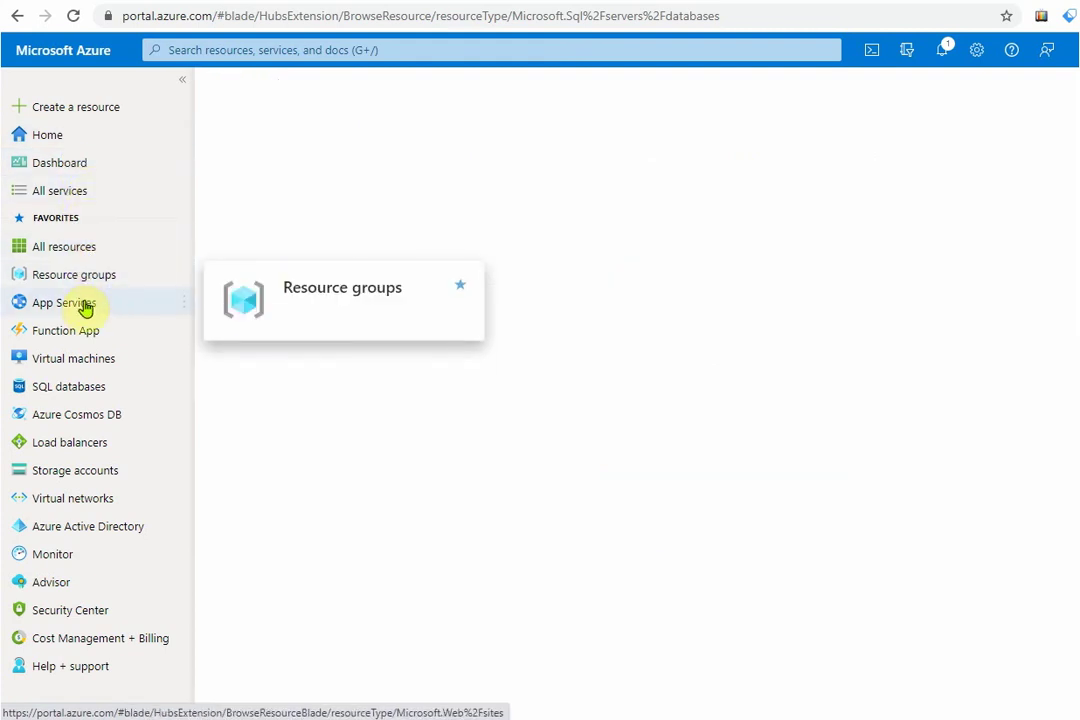
click(84, 308)
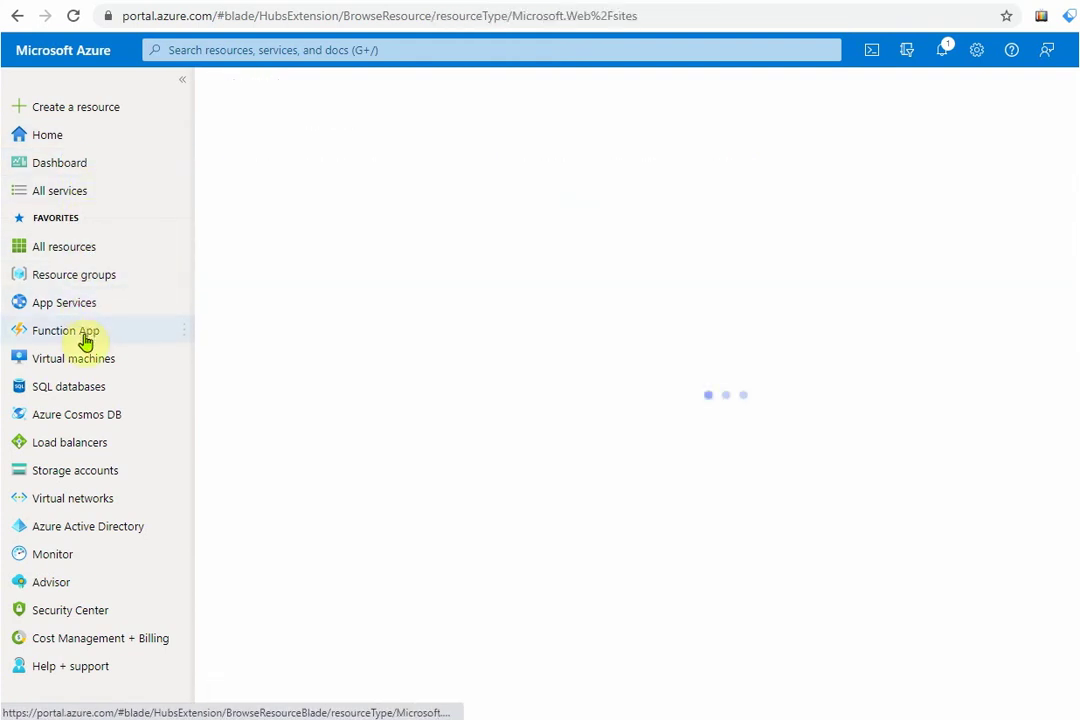
click(85, 337)
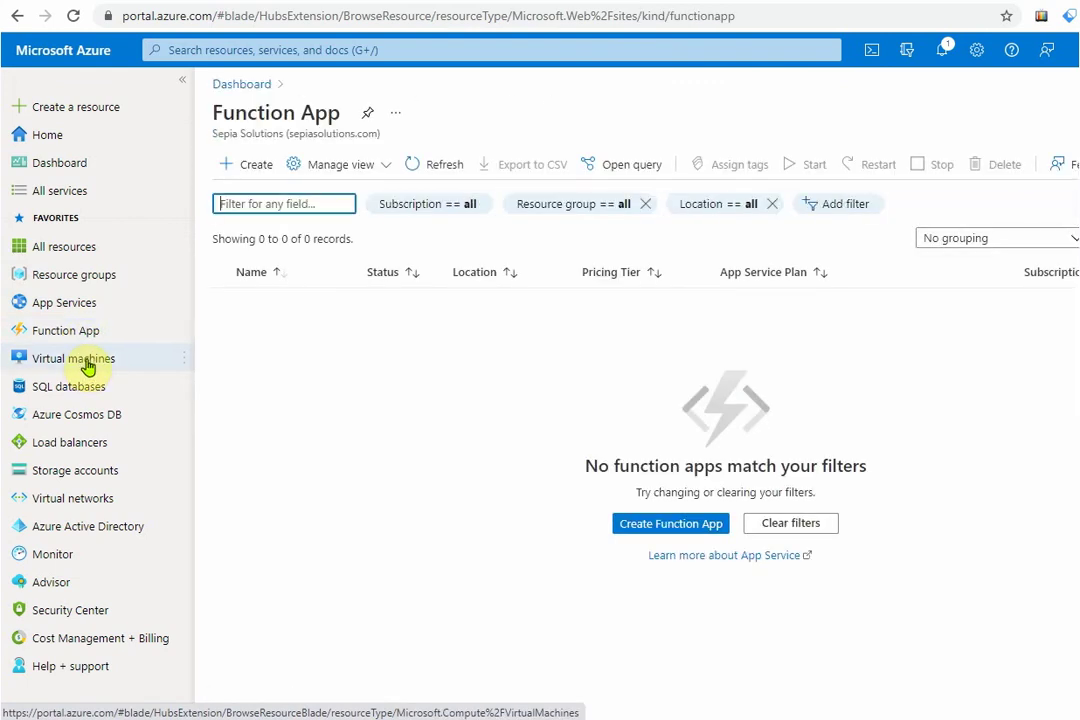
click(87, 366)
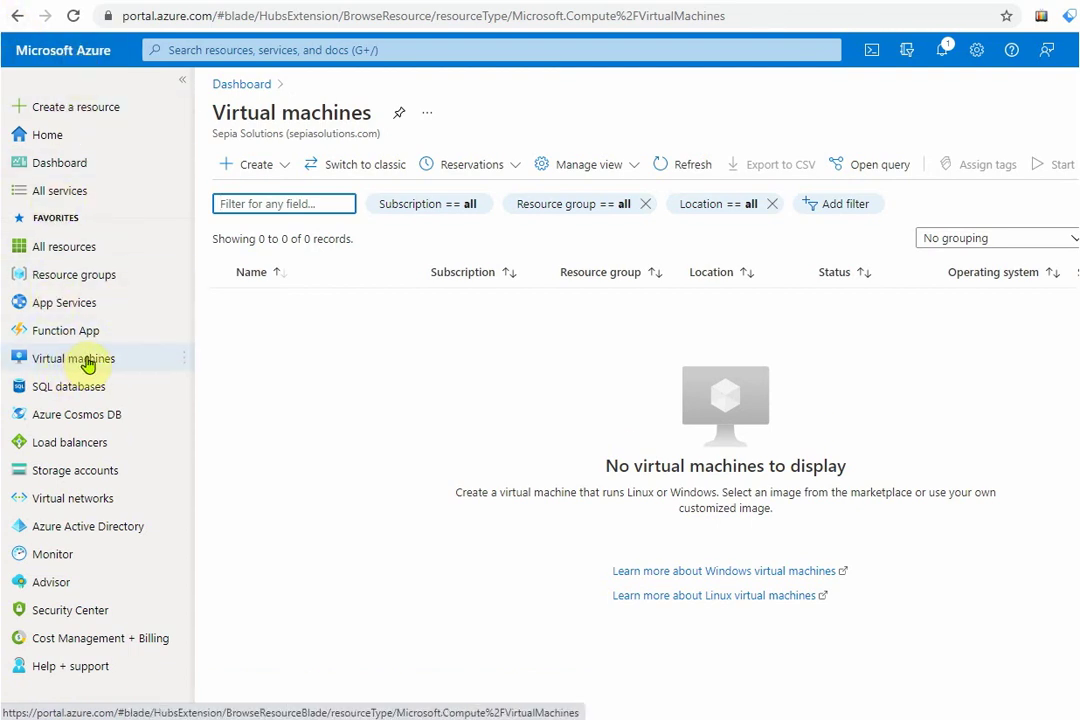
mouse_move(87, 365)
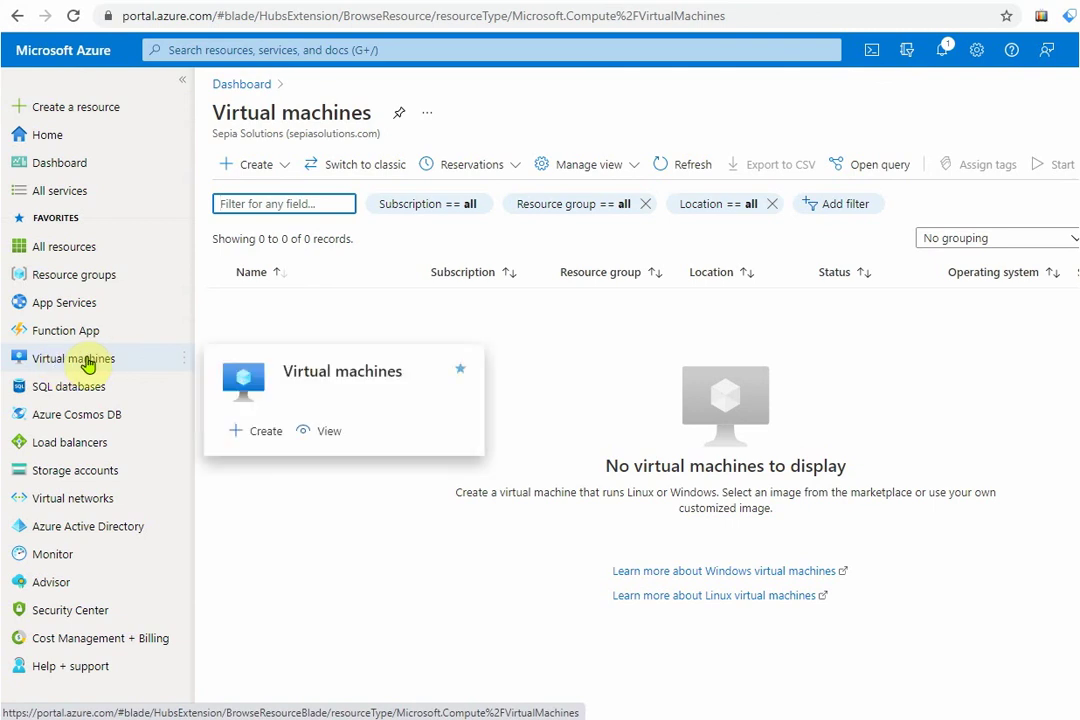